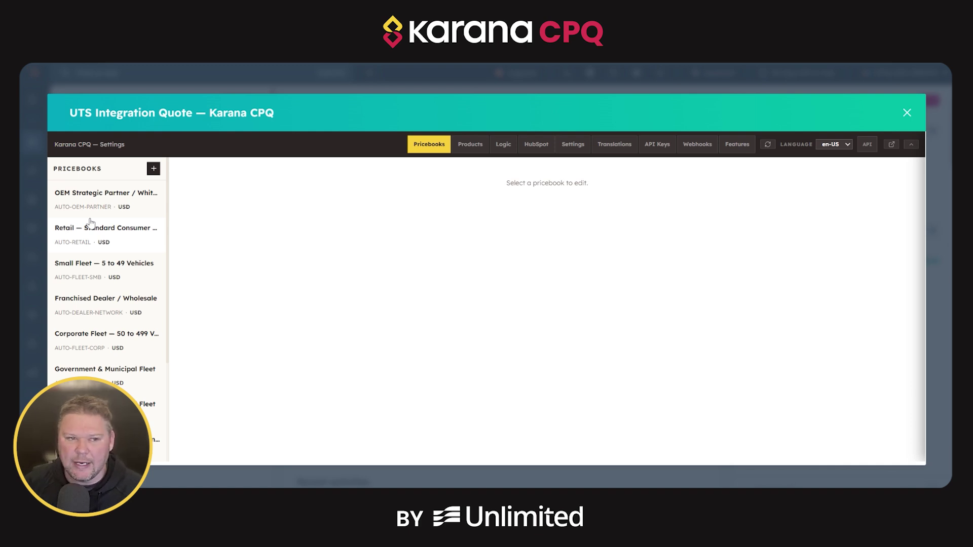
Step: Open the Unlimited Tech Solutions — Enterprise Rate pricebook and examine its fallback and override band settings
scroll(98, 236, "down", 3)
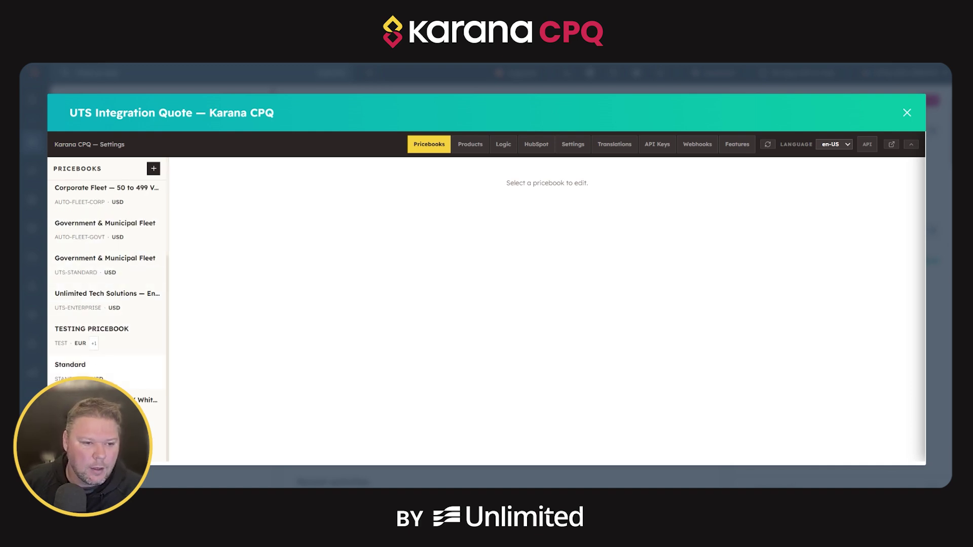
left_click(96, 299)
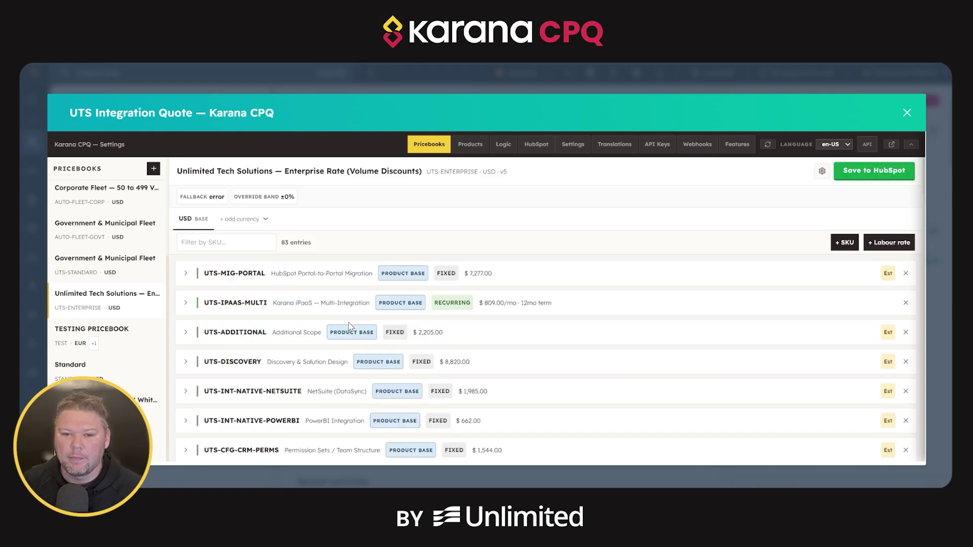
double_click(216, 197)
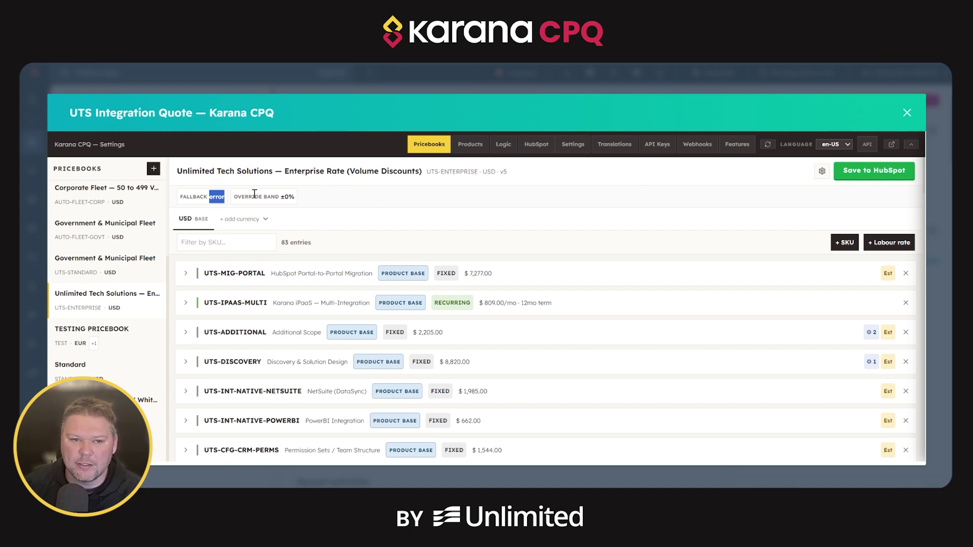
left_click(822, 171)
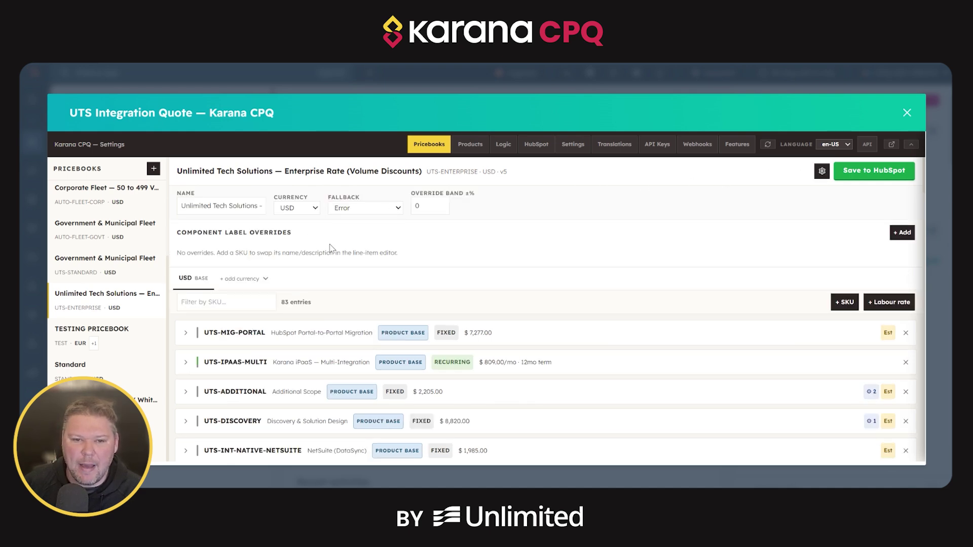
double_click(431, 203)
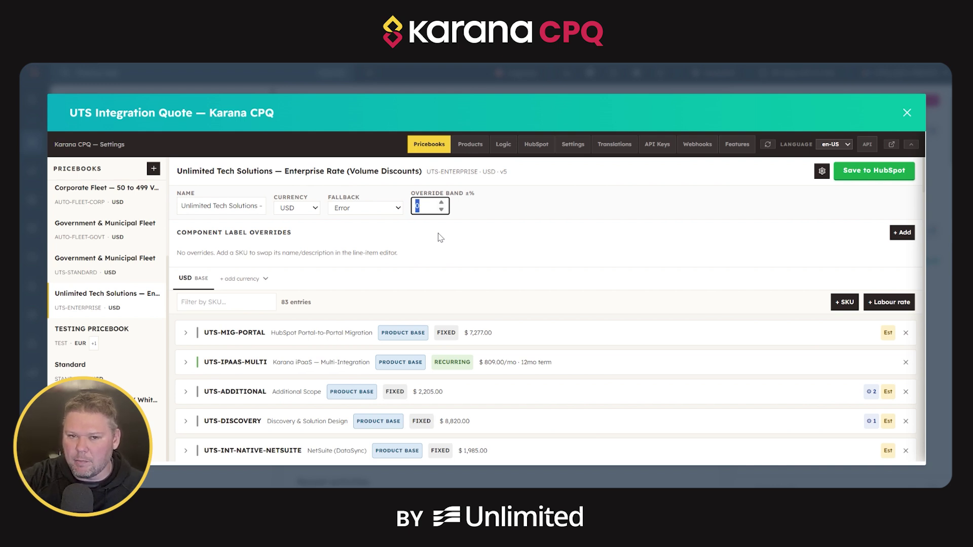
left_click(387, 209)
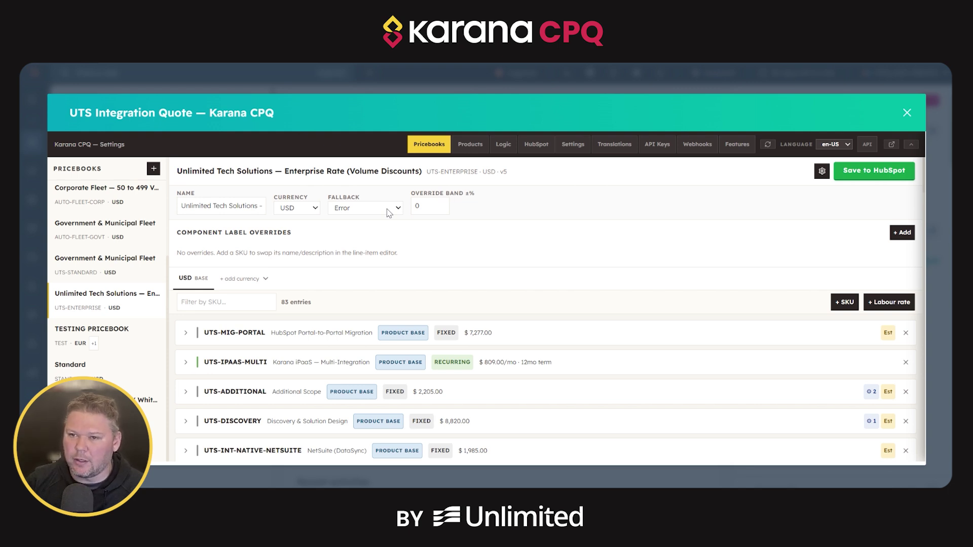
left_click(357, 210)
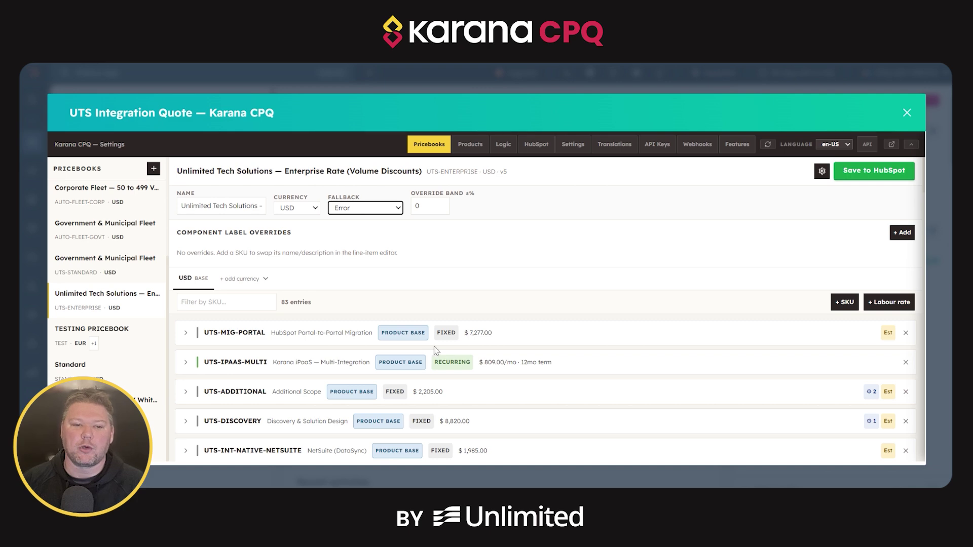
Step: Expand the UTS-MIGRATION entry in the pricebook and review its pricing model, price and parameter pricing
scroll(409, 314, "down", 2)
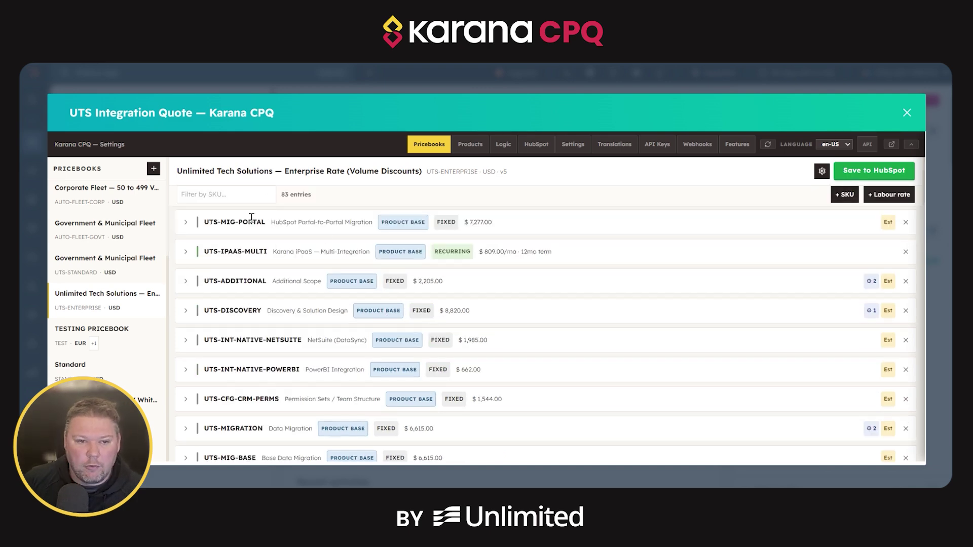
scroll(213, 281, "down", 2)
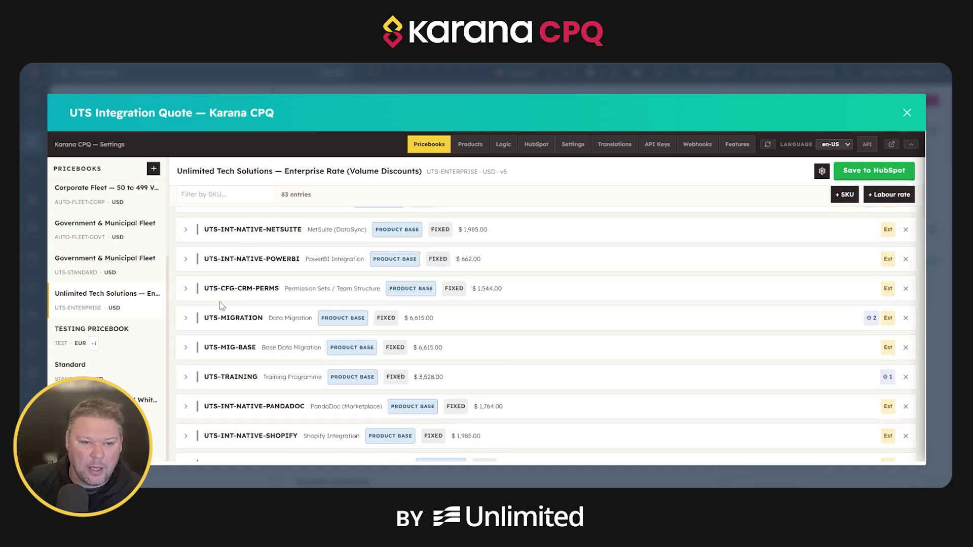
left_click(185, 318)
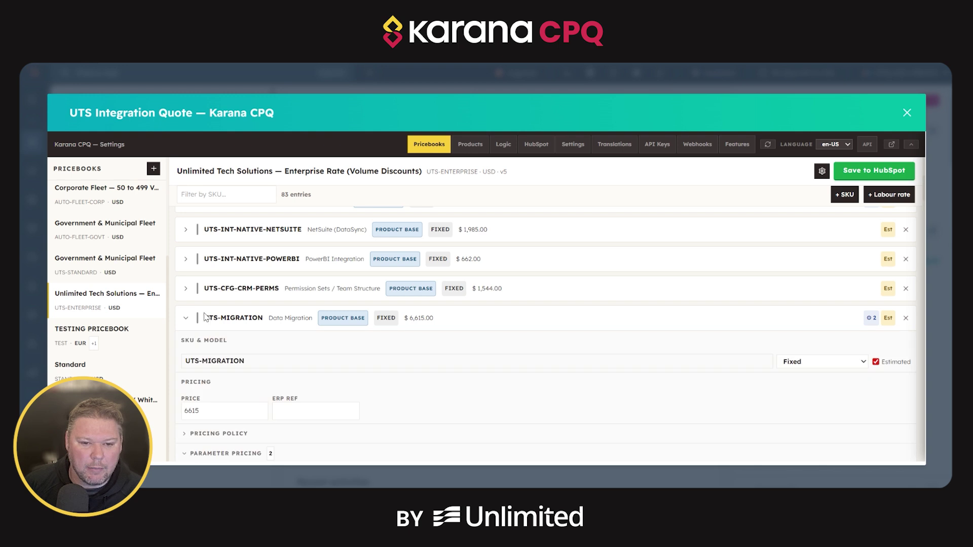
scroll(243, 309, "down", 1)
scroll(259, 304, "down", 1)
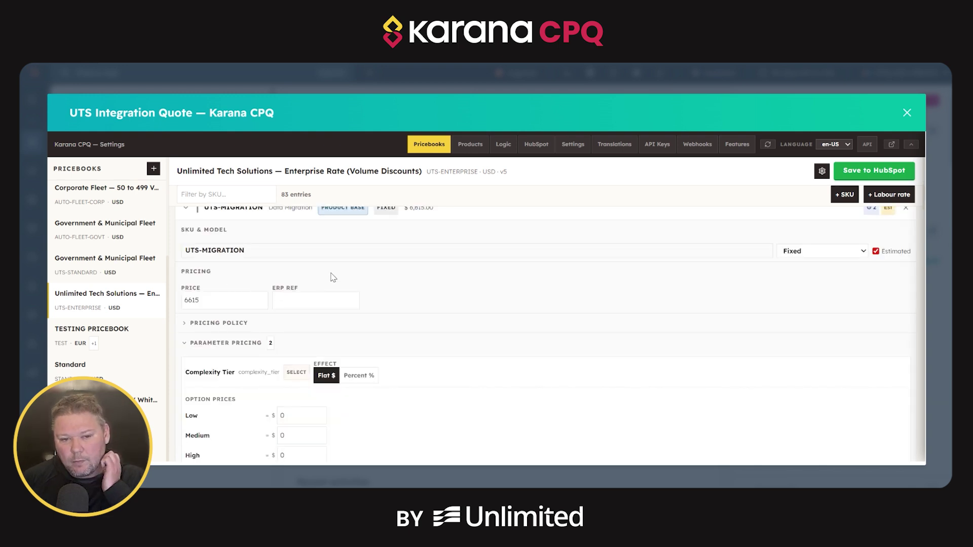
scroll(333, 277, "up", 1)
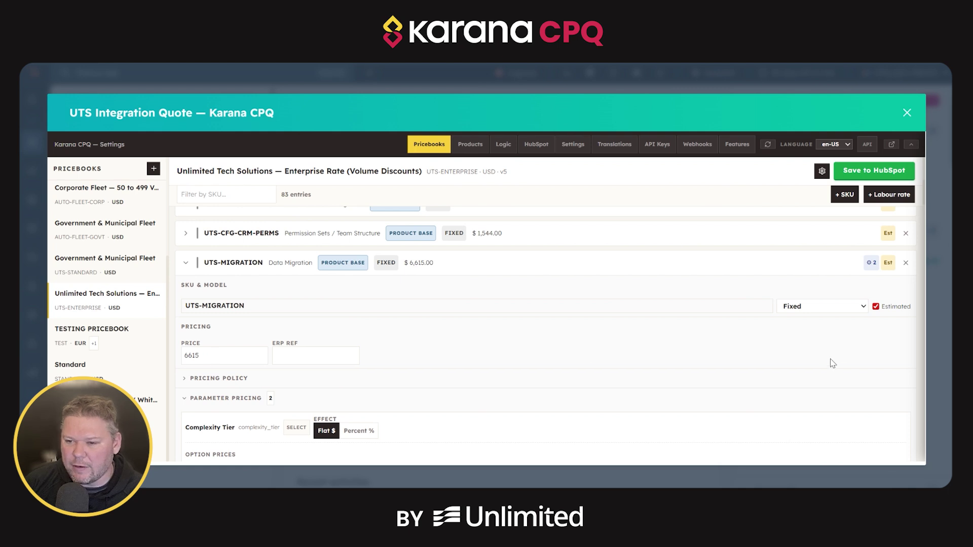
Step: Try % off list on the UTS-MIGRATION entry, switch its pricing model to Tiered and add two extra price tiers
left_click(815, 344)
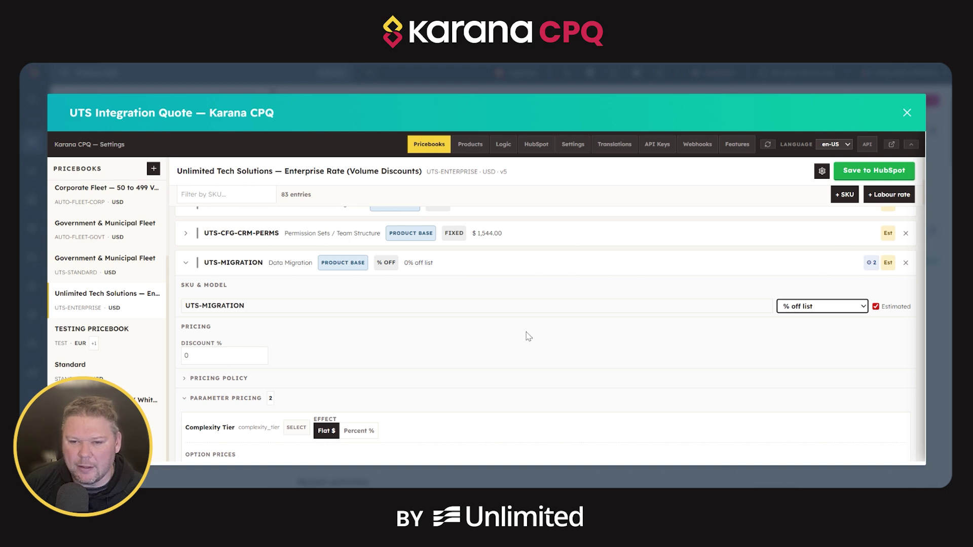
left_click(814, 308)
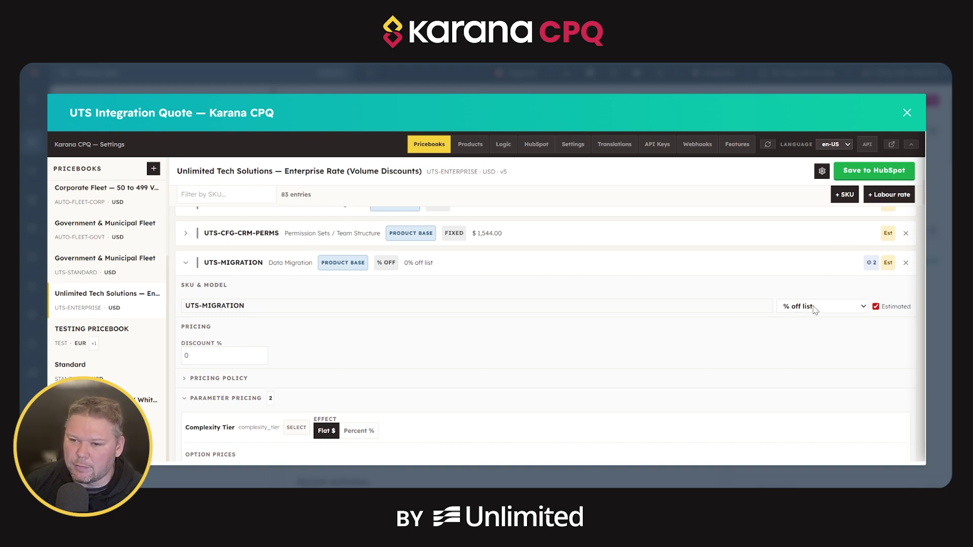
left_click(812, 349)
left_click(193, 368)
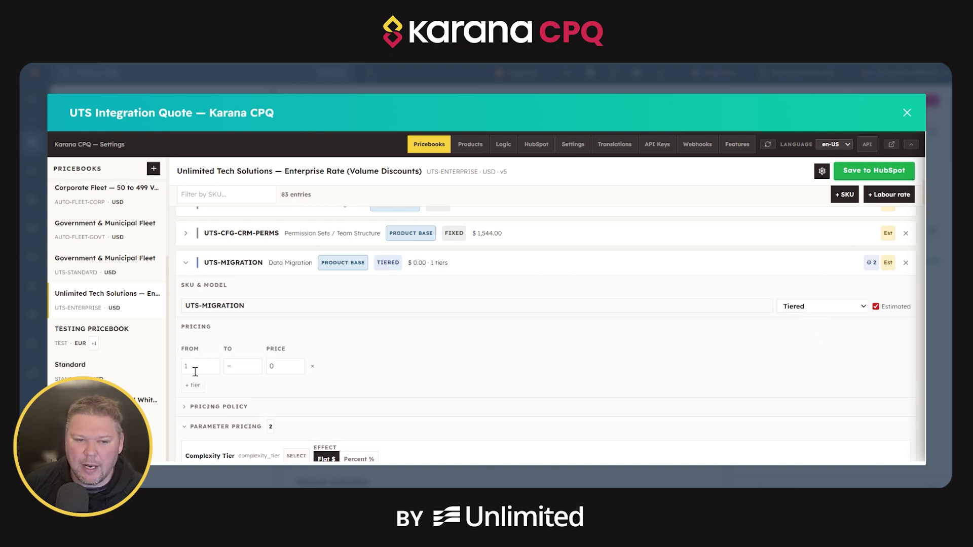
left_click(196, 391)
left_click(199, 403)
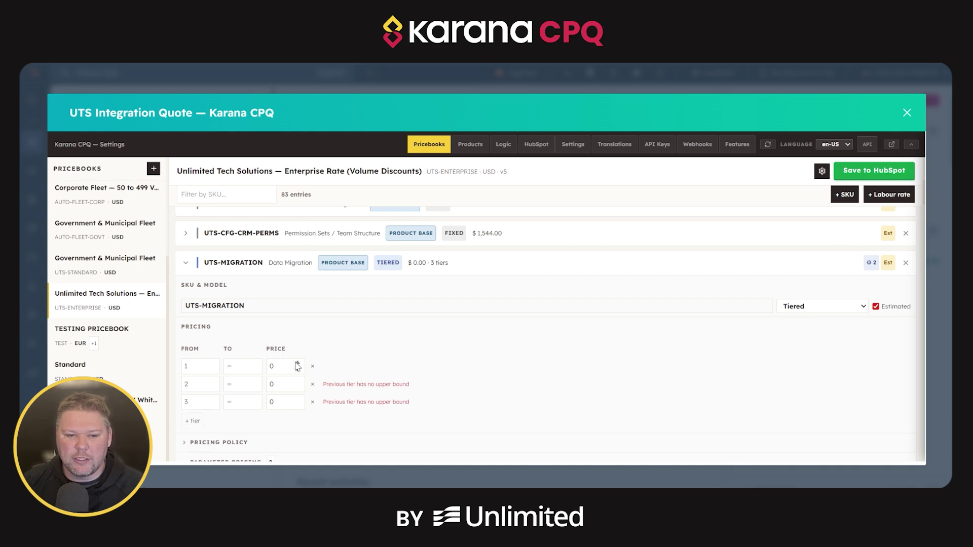
Step: Set the upper bounds of the three UTS-MIGRATION price tiers to 2, 6 and 9
double_click(256, 363)
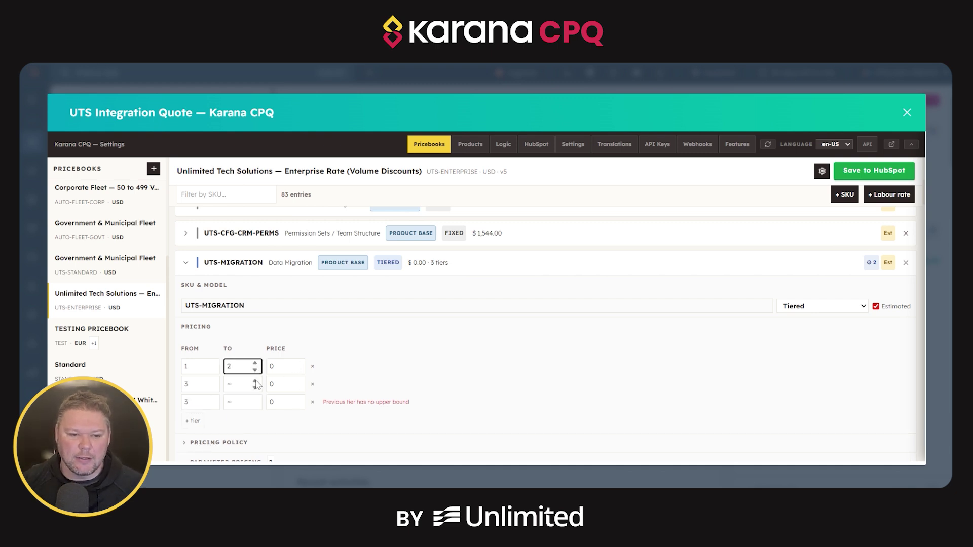
double_click(255, 382)
triple_click(255, 381)
left_click(256, 382)
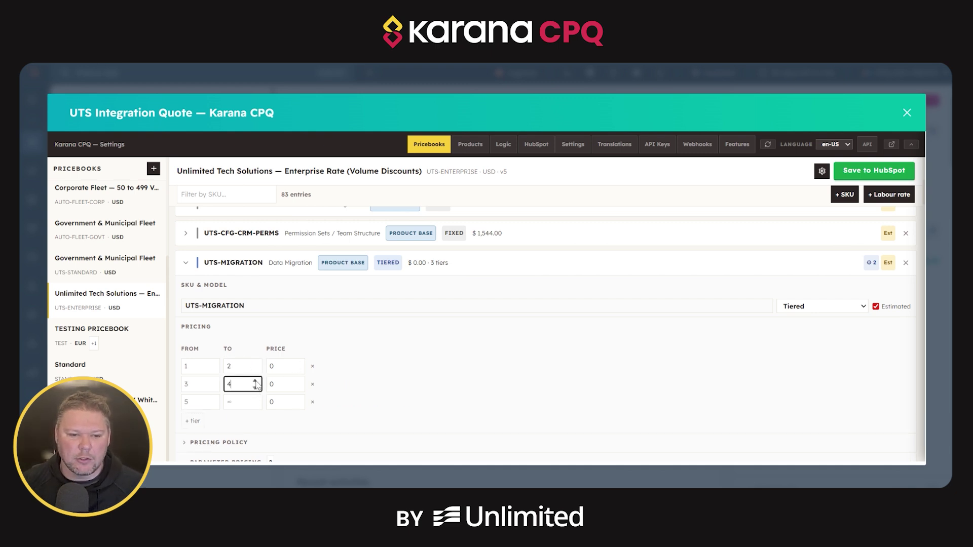
left_click(255, 400)
triple_click(255, 399)
left_click(255, 399)
left_click(446, 379)
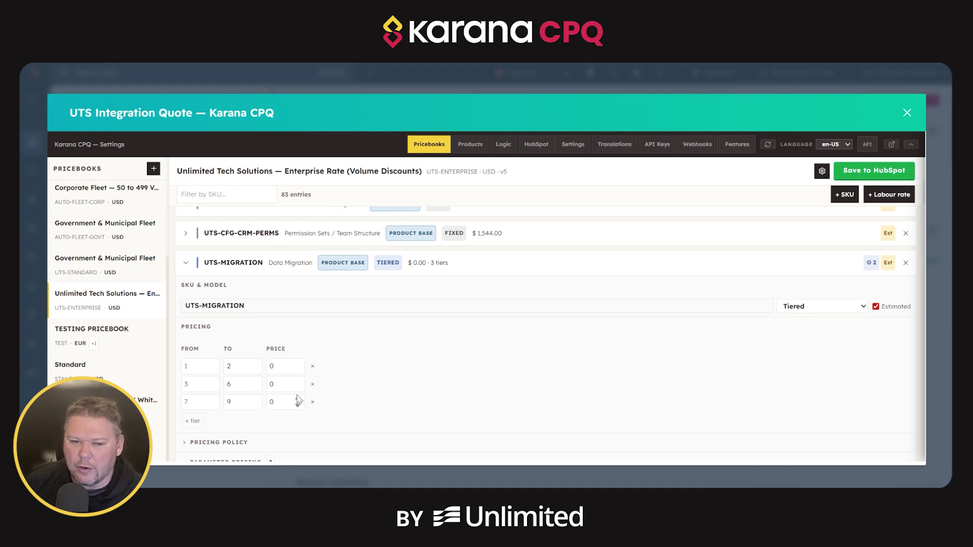
Step: Add a fourth price tier to UTS-MIGRATION and set its upper bound to 1
left_click(188, 420)
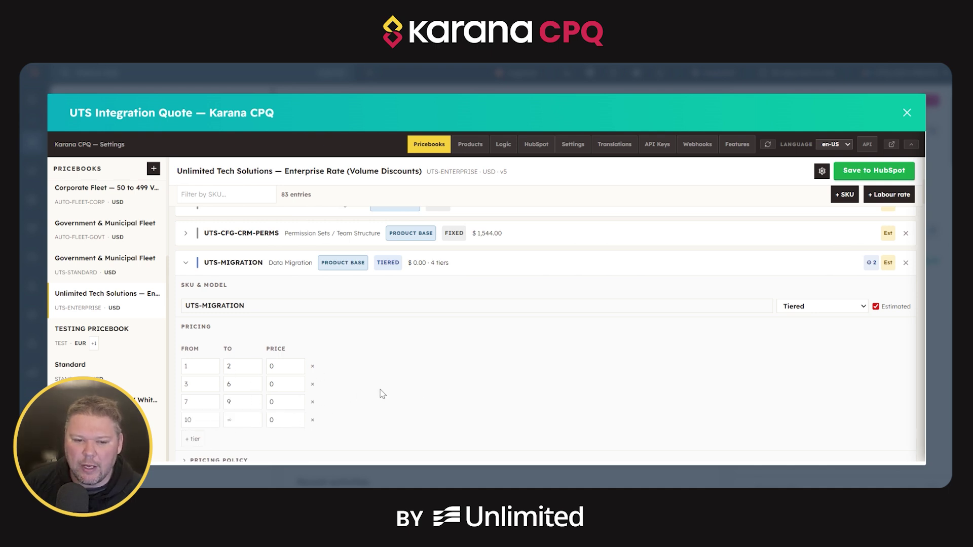
left_click(256, 418)
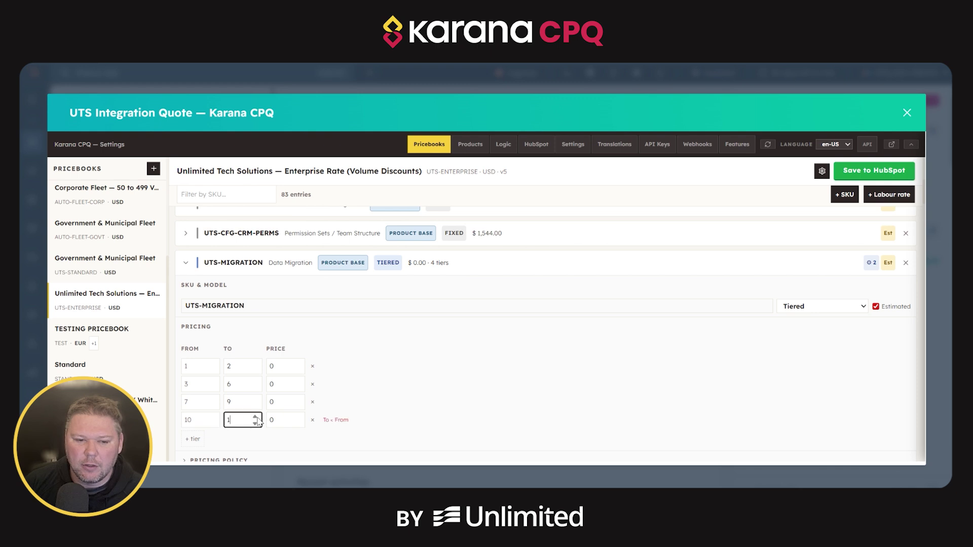
left_click_drag(325, 420, 370, 419)
left_click(387, 418)
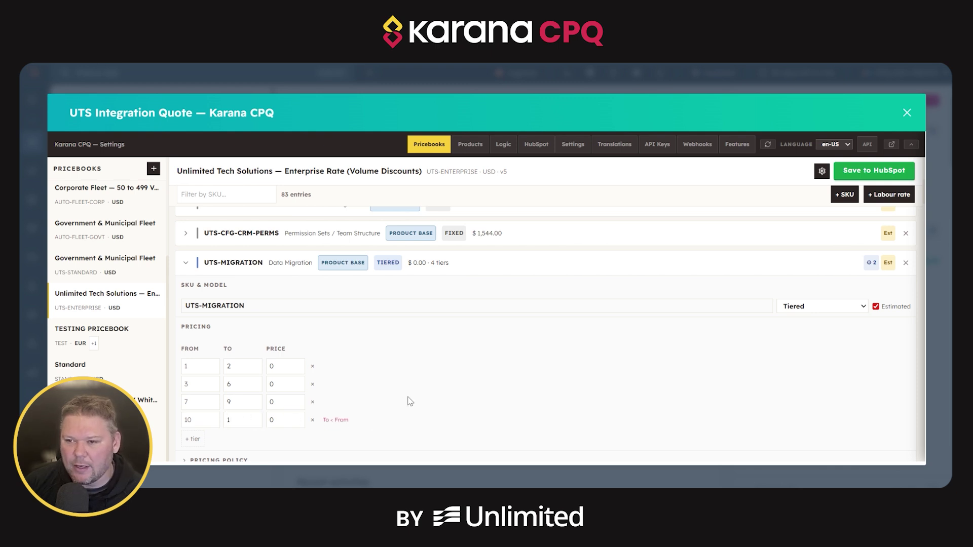
Step: Try the Graduated pricing model on UTS-MIGRATION and return it to Tiered
left_click(814, 311)
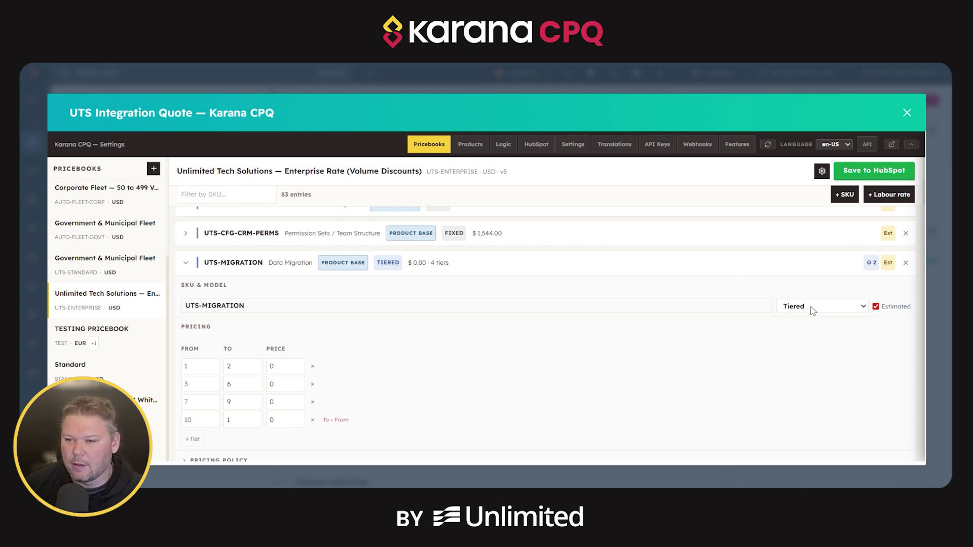
left_click(808, 362)
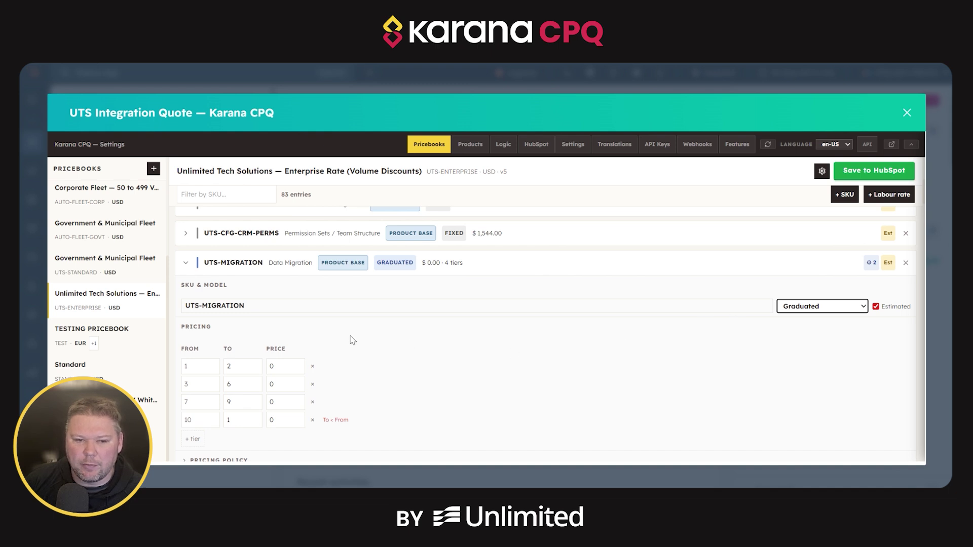
left_click(812, 310)
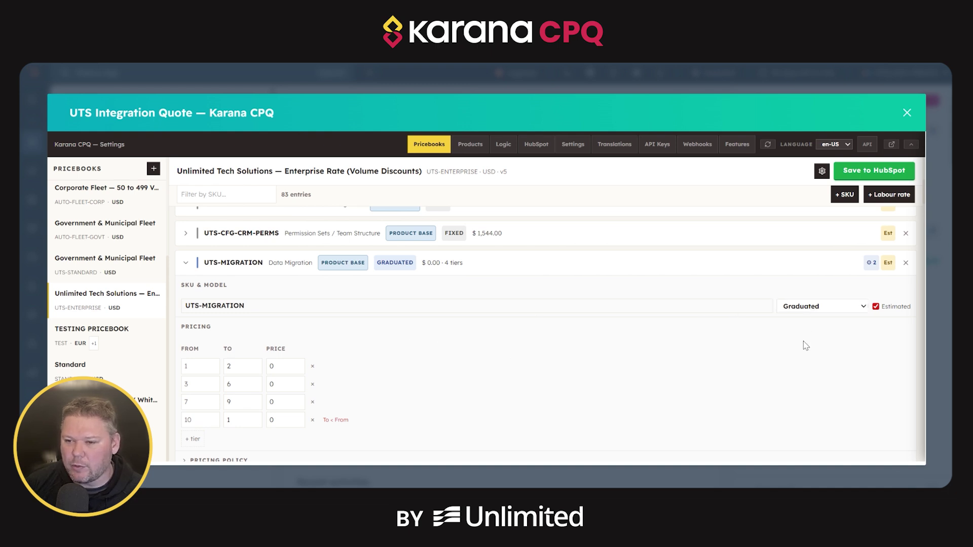
left_click(806, 347)
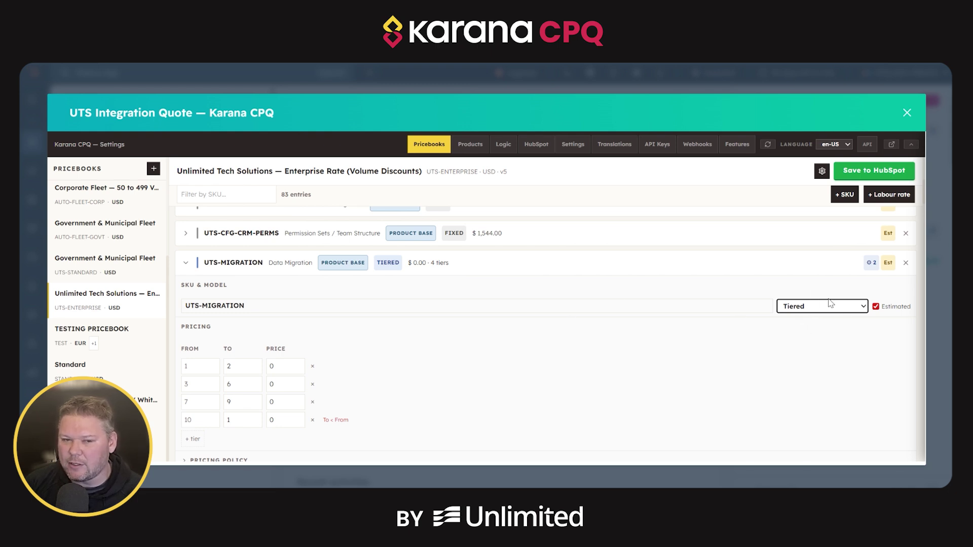
Step: Set the price of the fourth UTS-MIGRATION tier to 10 and the first tier to 100
left_click_drag(203, 420, 176, 423)
left_click(176, 423)
left_click(276, 419)
type("10")
left_click(365, 395)
left_click(269, 366)
type("10")
left_click(346, 374)
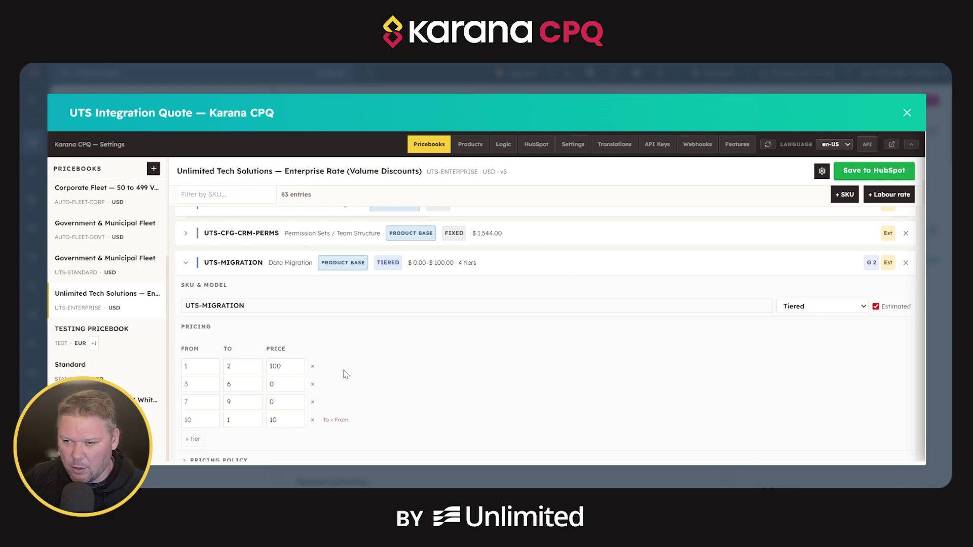
Step: Switch the UTS-MIGRATION pricing model to Graduated and select the second tier's price
left_click(804, 310)
left_click(800, 360)
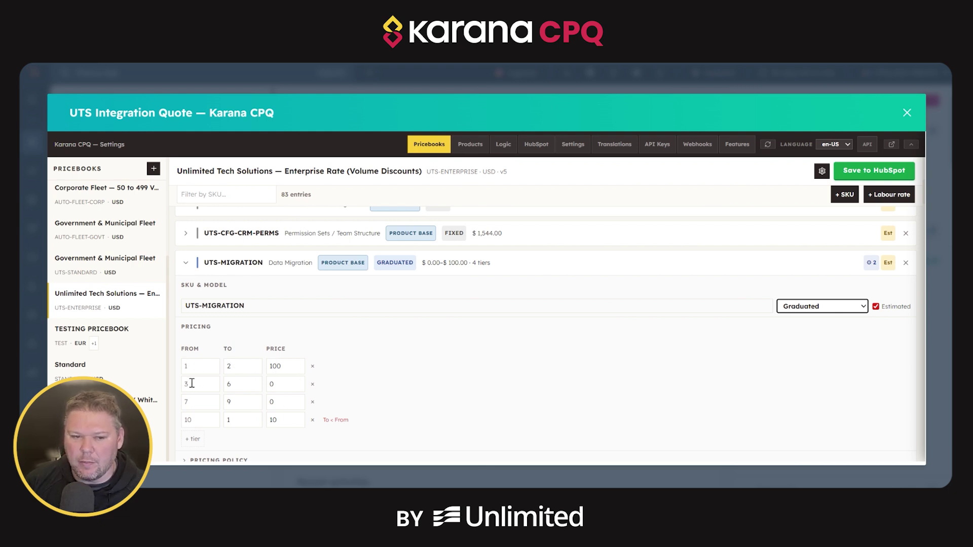
left_click(277, 384)
double_click(277, 383)
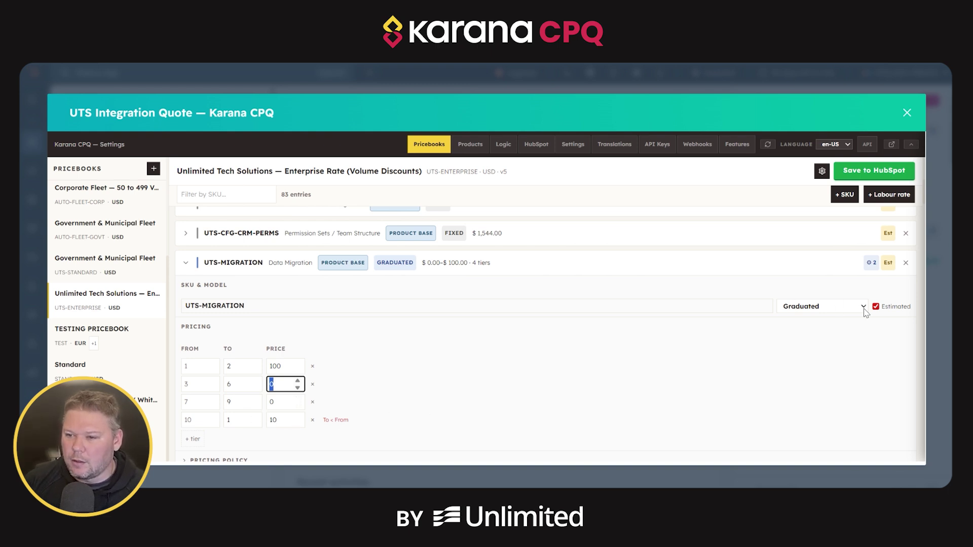
Step: Switch the UTS-MIGRATION pricing model to Recurring and look at its cadence options
left_click(843, 308)
left_click(825, 376)
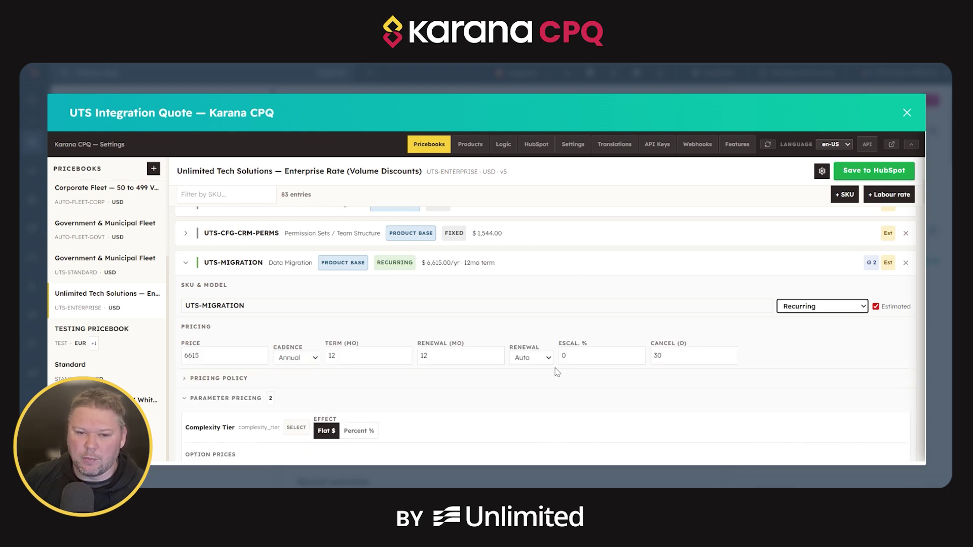
left_click(289, 357)
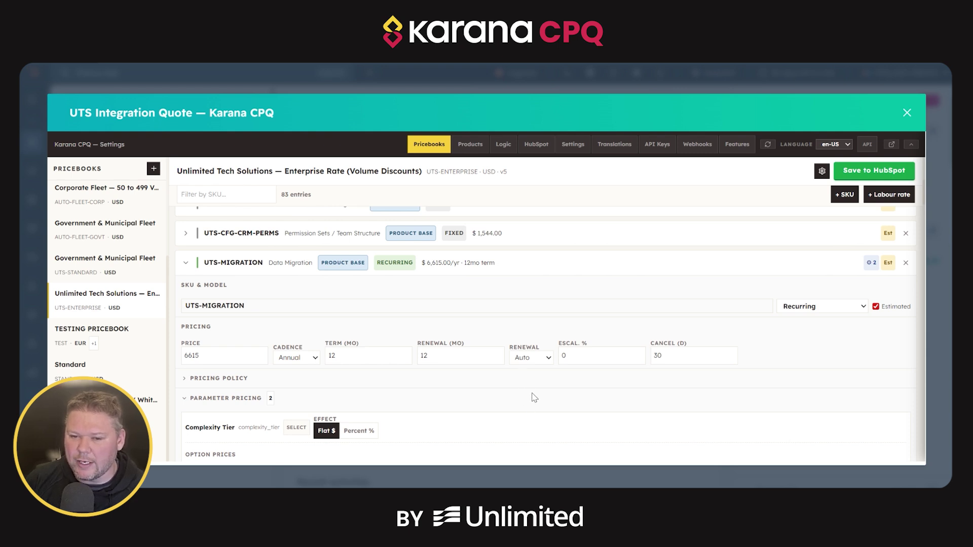
left_click(544, 308)
Step: Switch the UTS-MIGRATION pricing model to Metered and select its included quantity and overage rate values
left_click(795, 324)
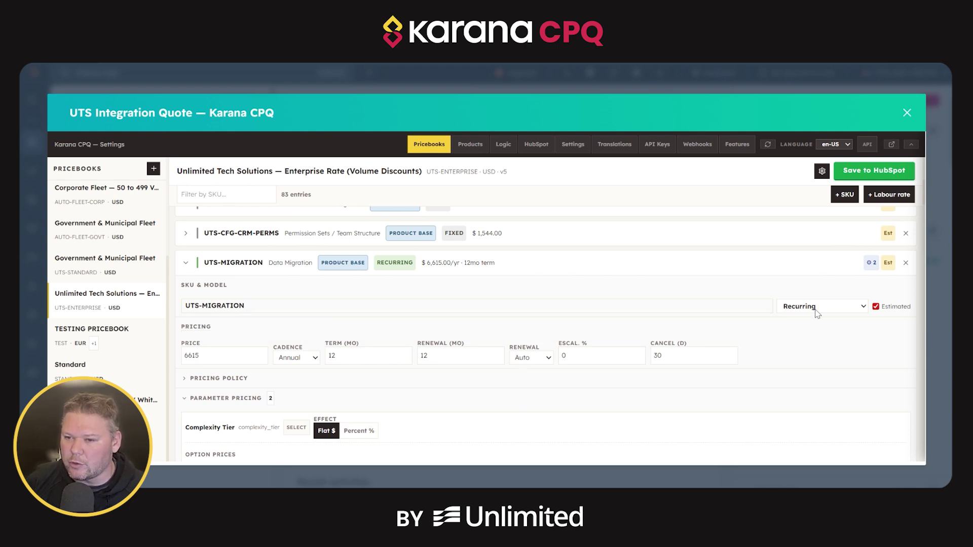
left_click(798, 385)
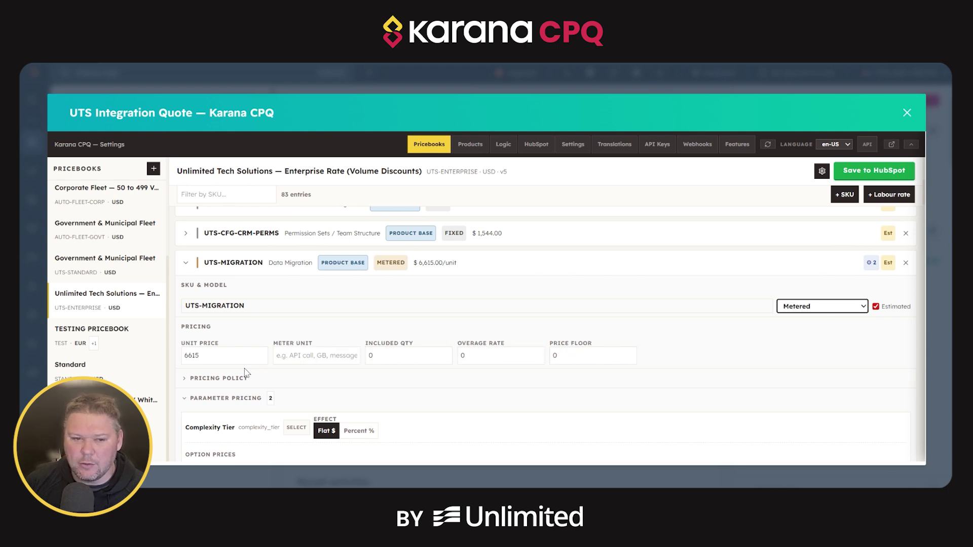
left_click(396, 357)
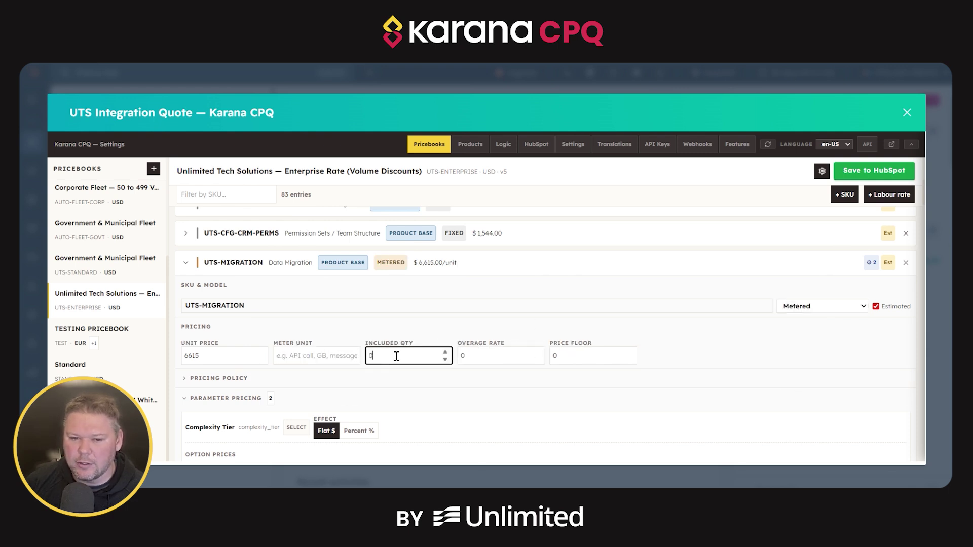
left_click(461, 358)
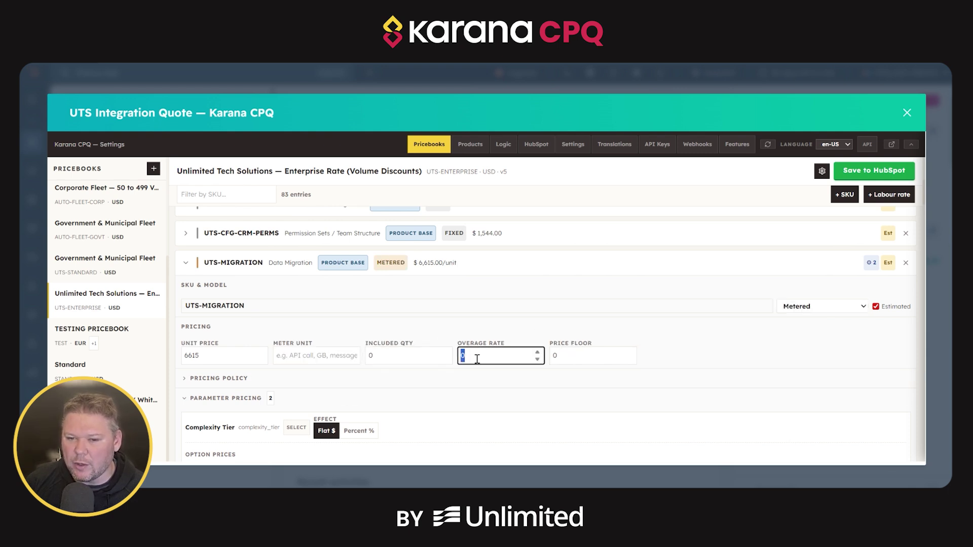
Step: Look at the Metered price floor, and switch the UTS-MIGRATION pricing model to Committed + overage
left_click(587, 358)
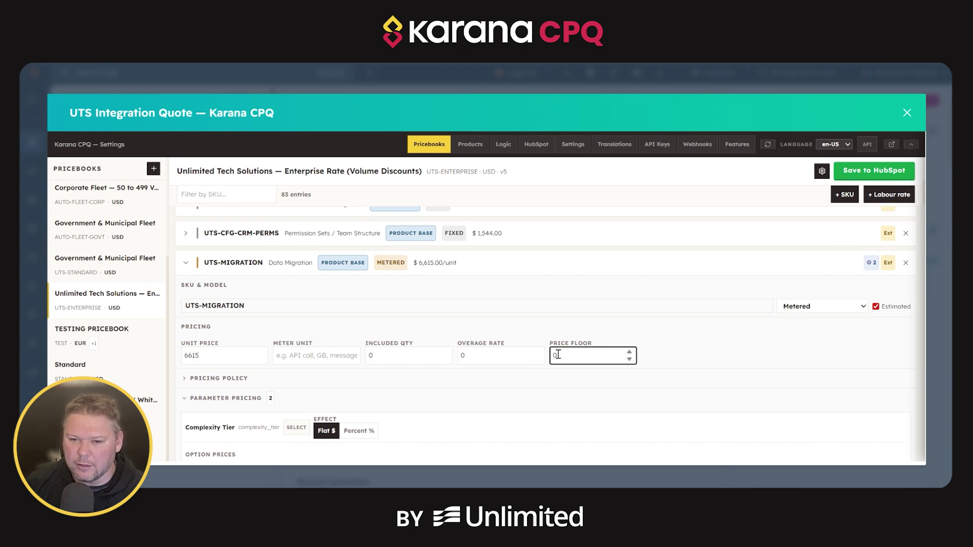
left_click(802, 306)
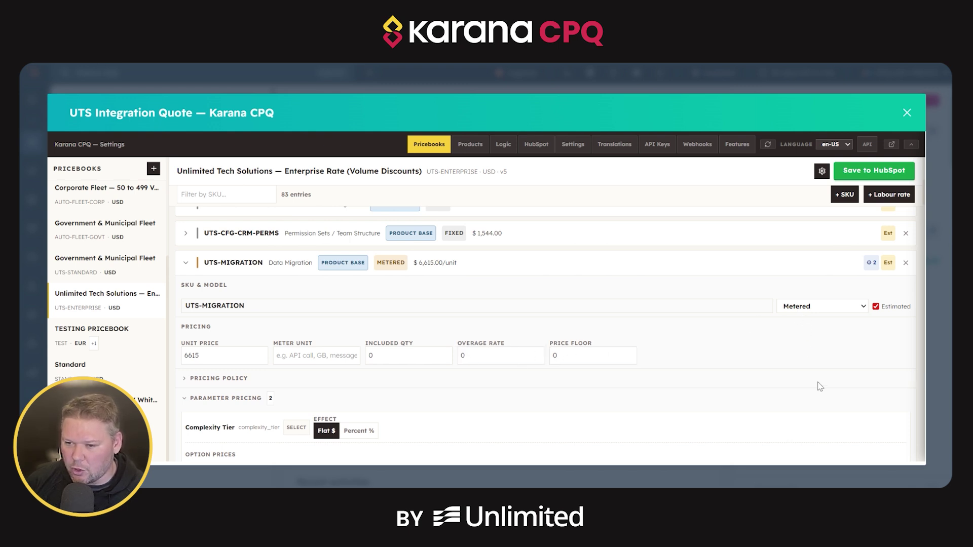
left_click(821, 402)
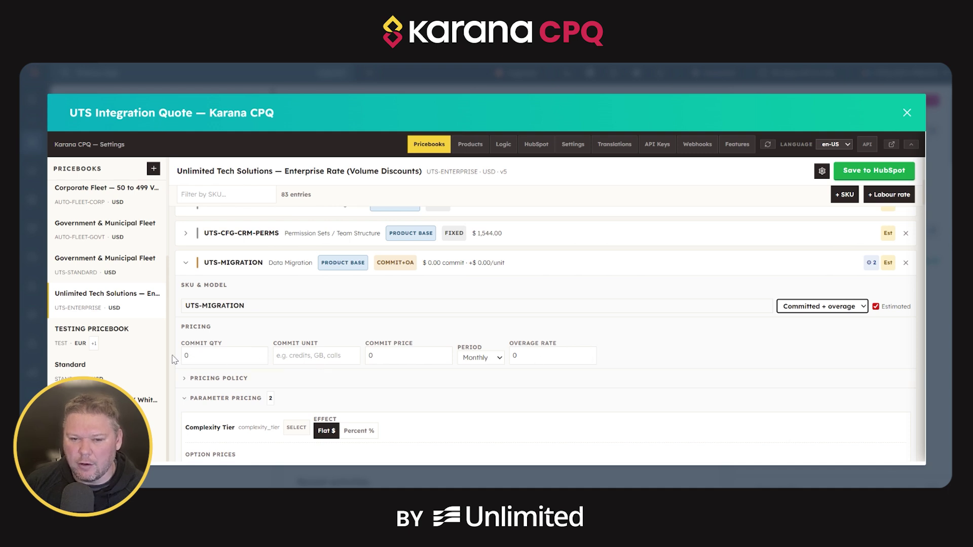
Step: Switch the UTS-MIGRATION pricing model to Ramp and add four periods
left_click(835, 287)
left_click(802, 413)
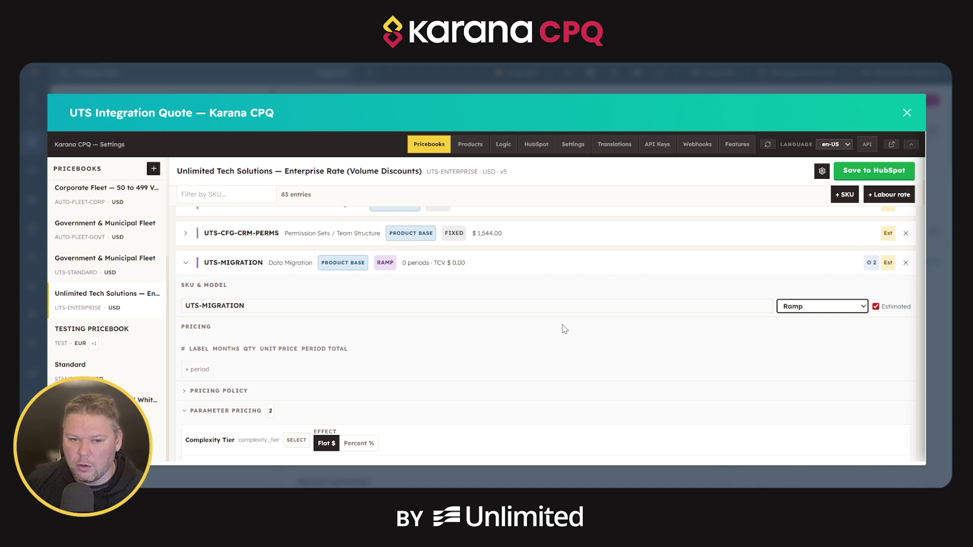
left_click(208, 369)
left_click(208, 390)
left_click(198, 405)
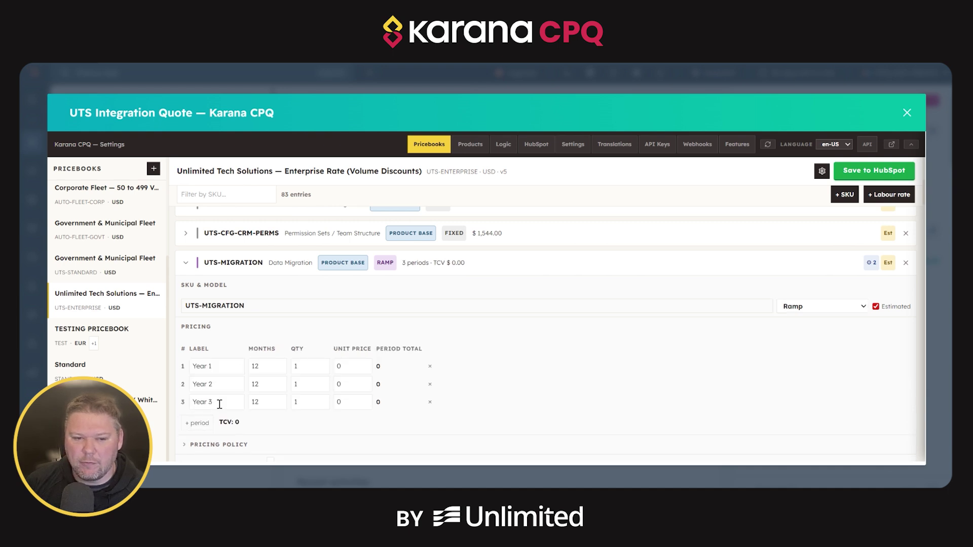
left_click(199, 423)
Step: Remove all four ramp periods and switch the UTS-MIGRATION pricing model to Time & materials
left_click(429, 367)
left_click(429, 367)
left_click(429, 367)
left_click(429, 367)
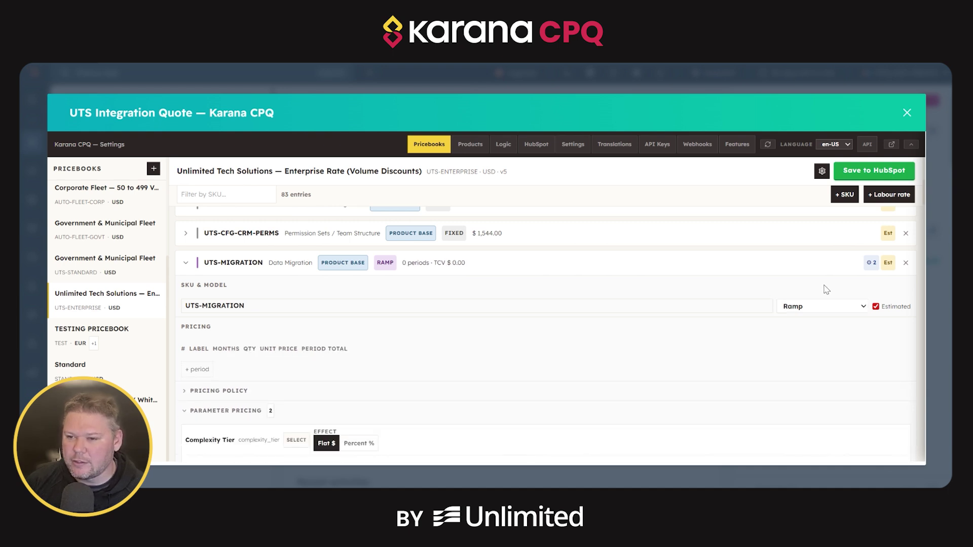
left_click(818, 427)
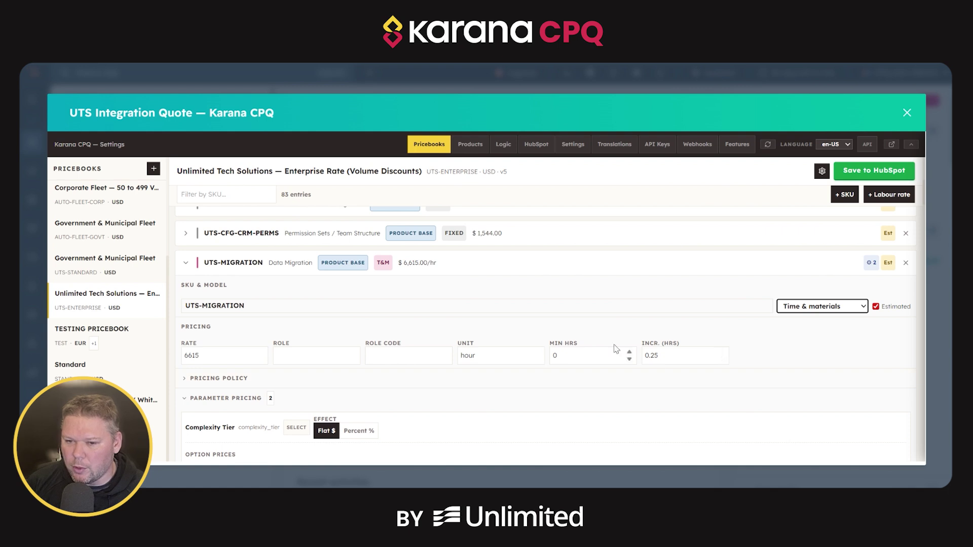
Step: Switch the UTS-MIGRATION pricing model to Cost plus and select its cost and margin values
left_click(806, 306)
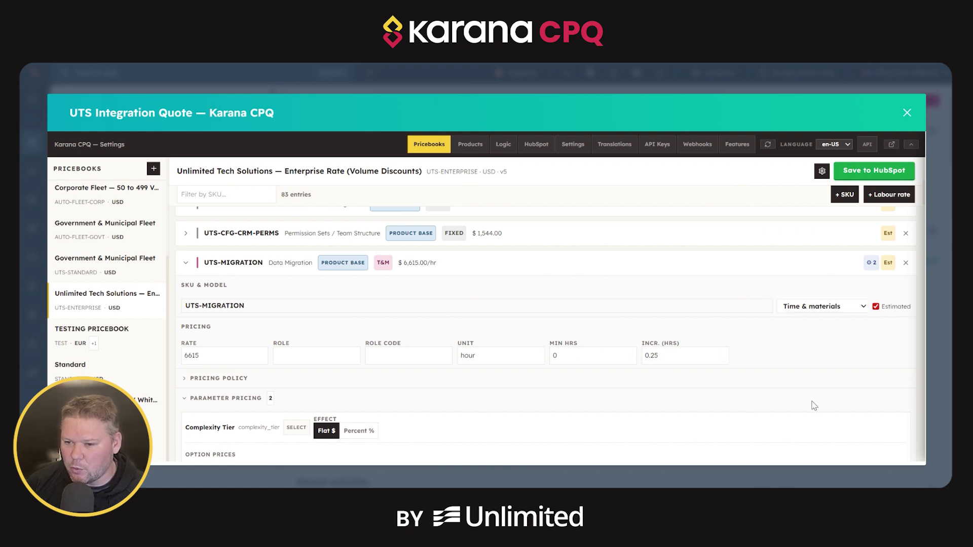
left_click(814, 437)
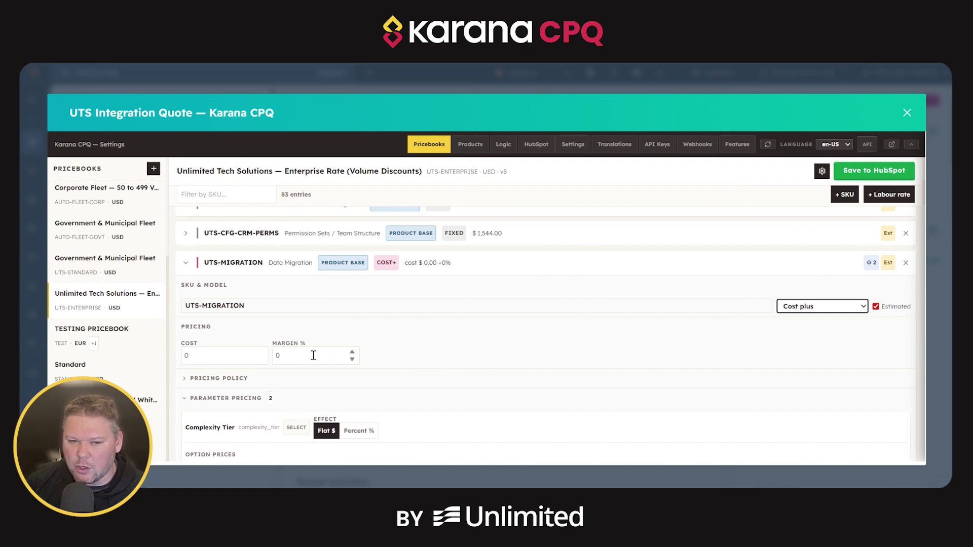
left_click_drag(248, 356, 123, 358)
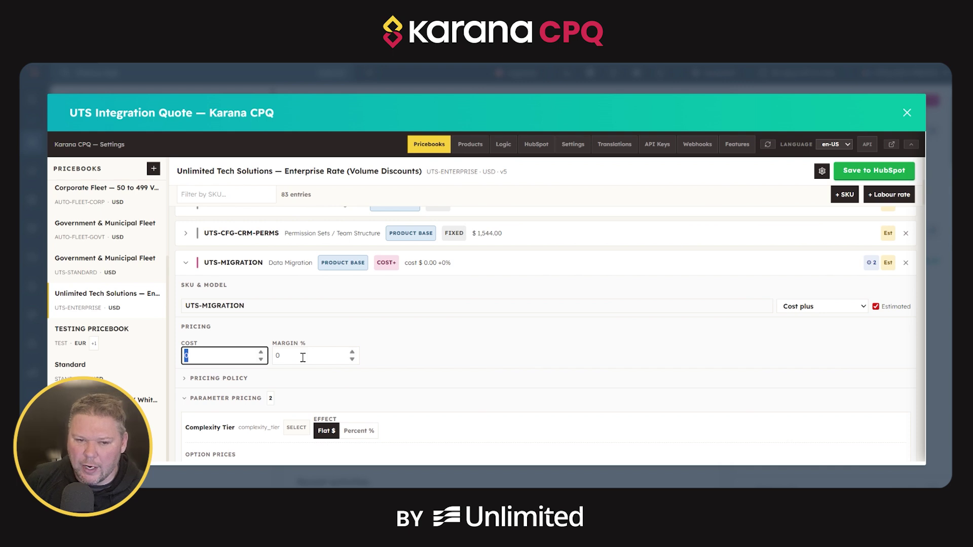
key("Tab")
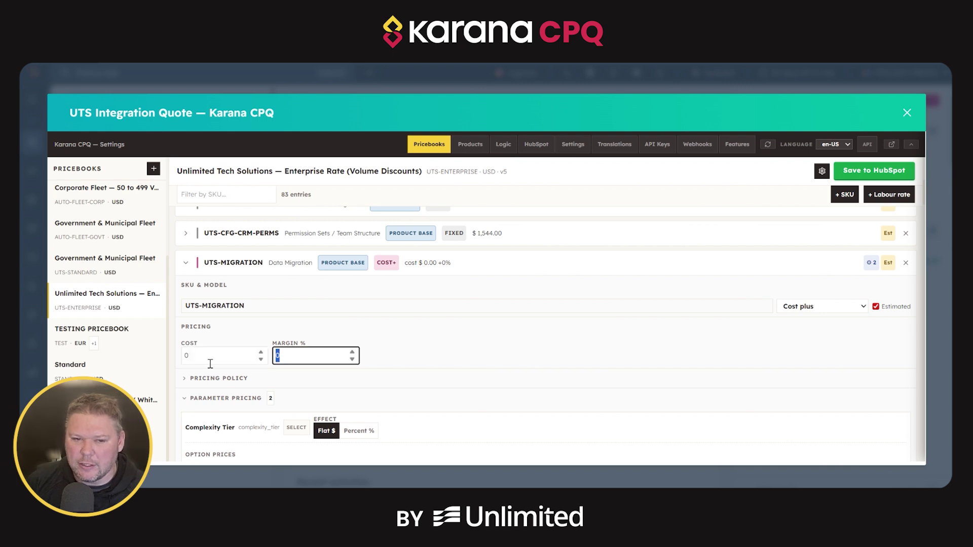
left_click(413, 349)
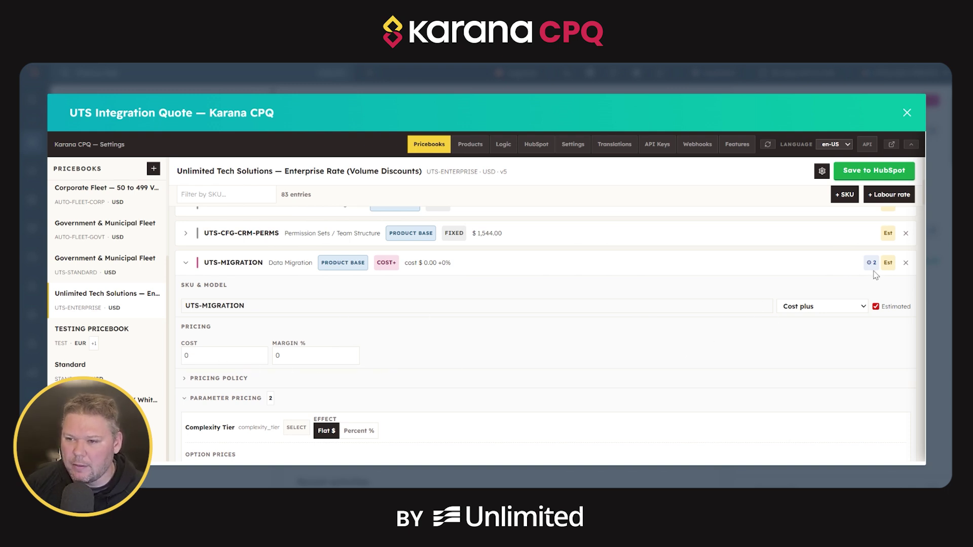
Step: Switch the UTS-MIGRATION pricing model back to Fixed and expand its pricing policy
left_click(824, 307)
left_click(809, 320)
scroll(483, 333, "down", 1)
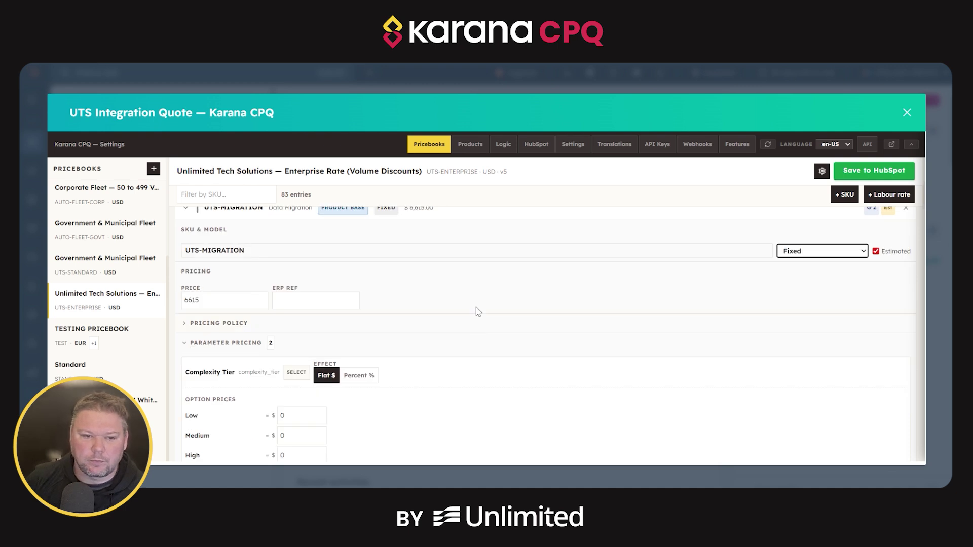
left_click(250, 324)
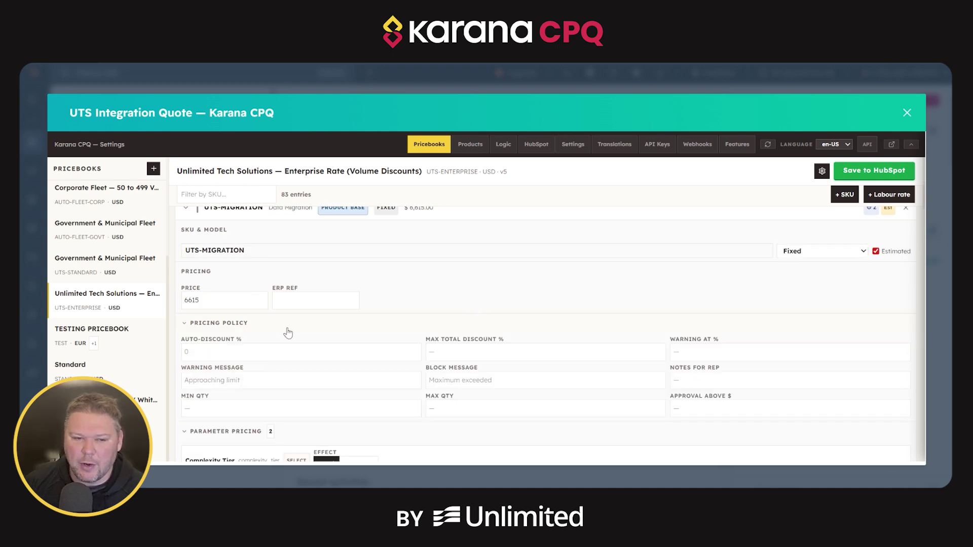
Step: Review the pricing policy's auto-discount, maximum total discount and warning percentage, along with the warning and block message fields
left_click(222, 355)
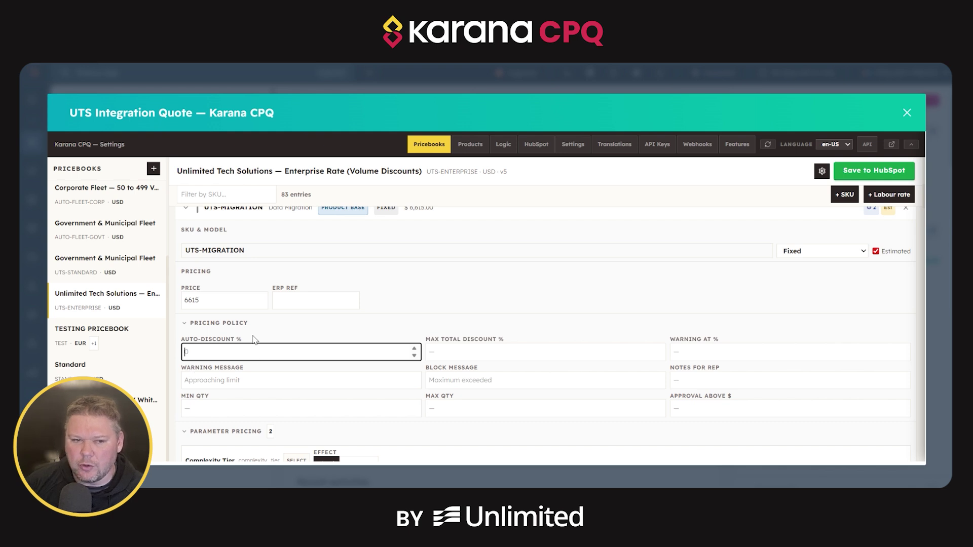
left_click_drag(216, 303, 174, 307)
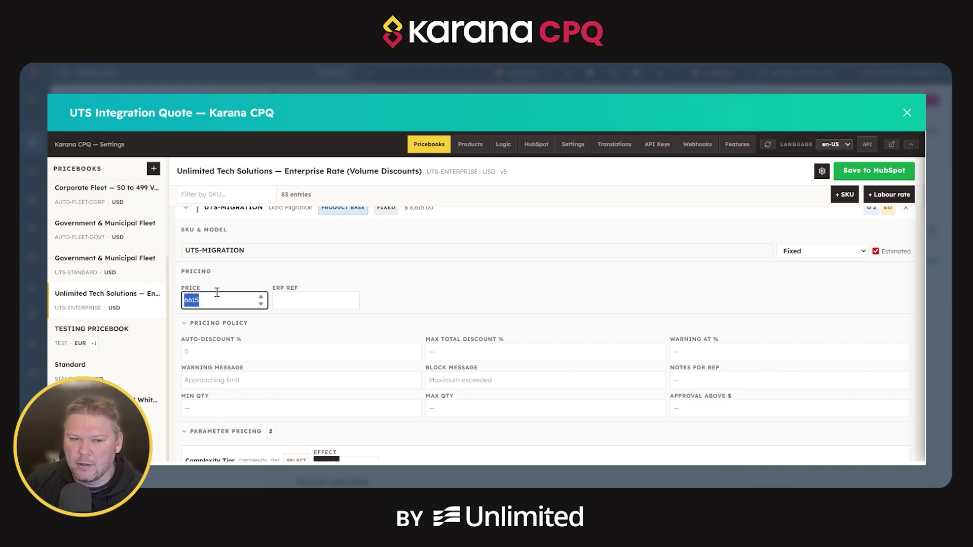
left_click(201, 355)
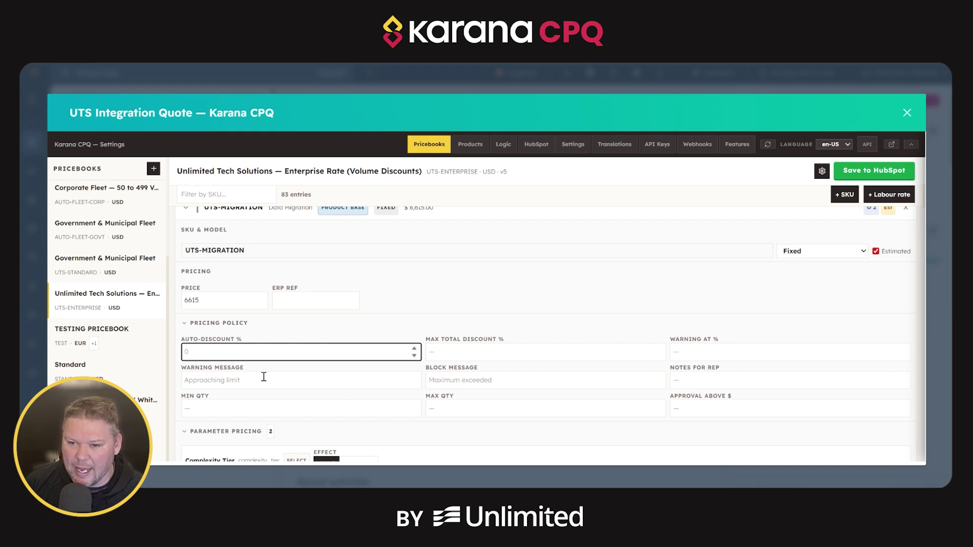
left_click(454, 355)
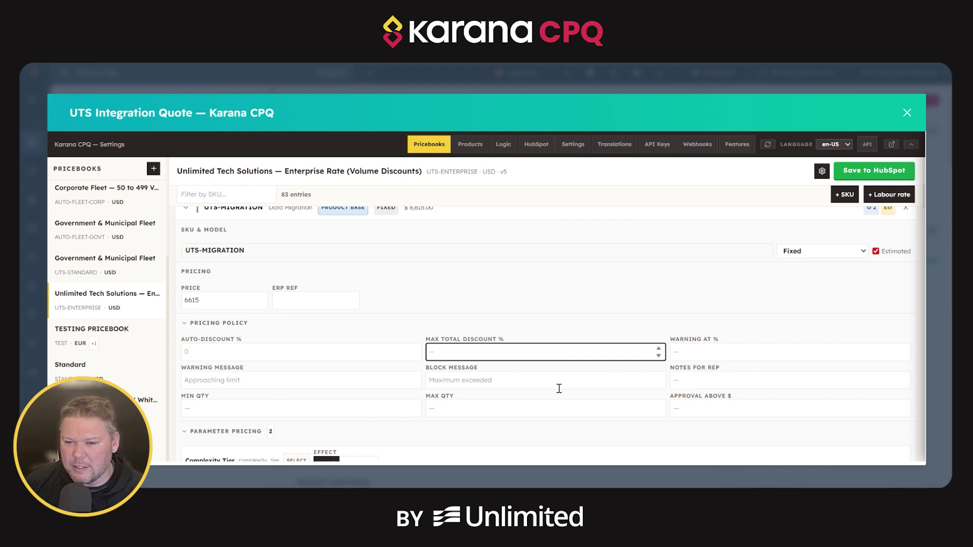
left_click(704, 352)
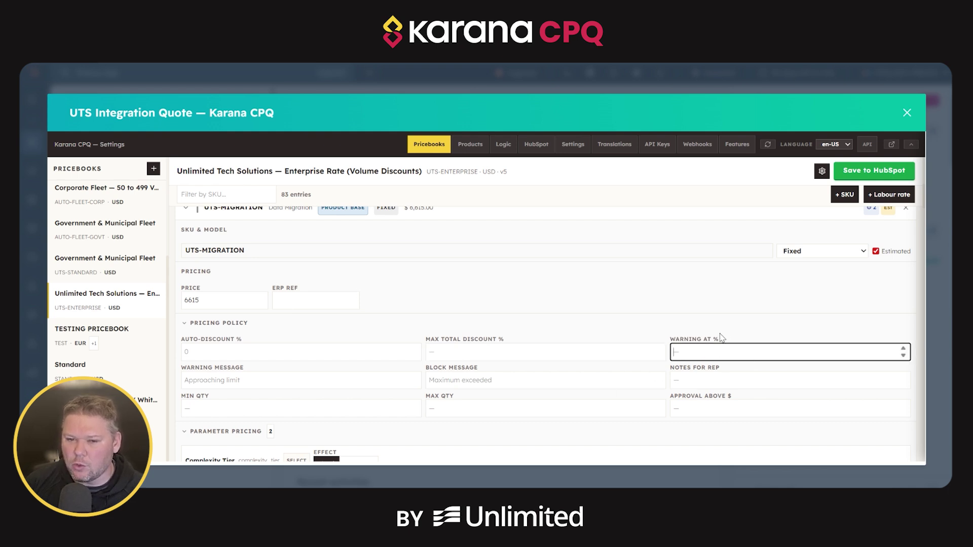
left_click(304, 381)
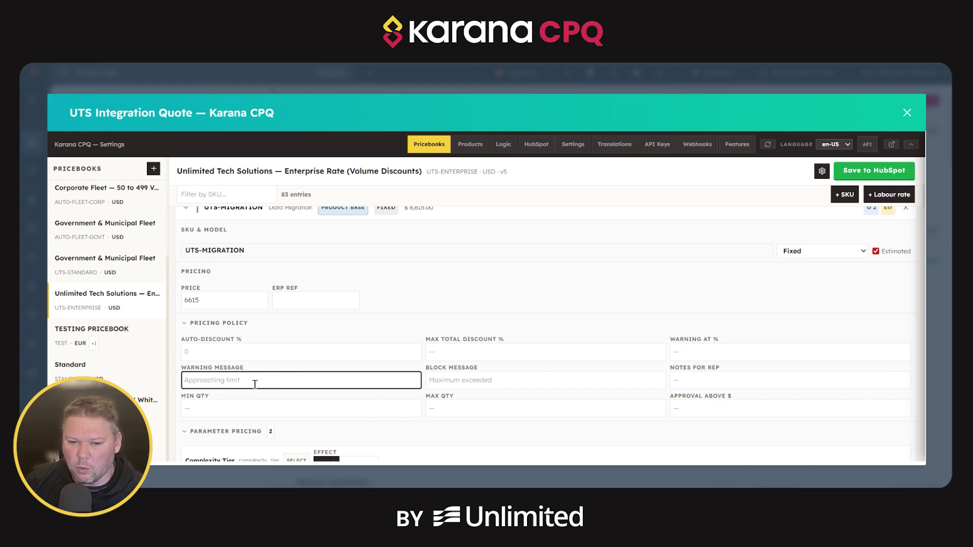
left_click(478, 382)
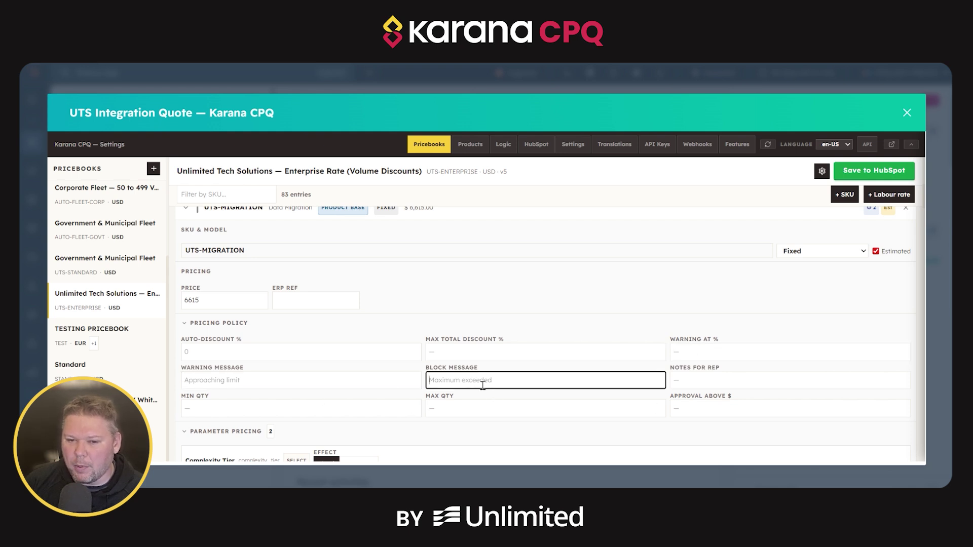
left_click(465, 355)
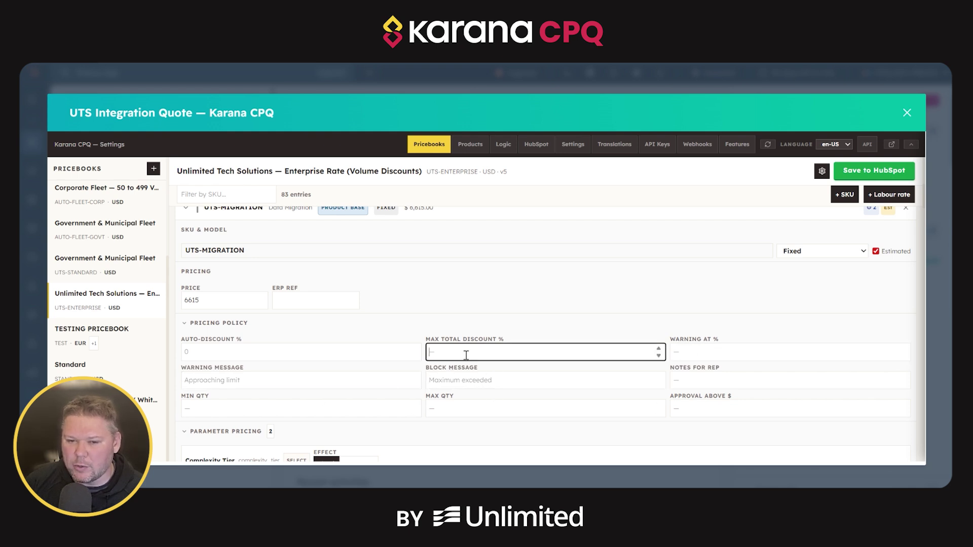
Step: Review the pricing policy's notes for rep, minimum and maximum quantity, and approval amount fields
left_click(695, 378)
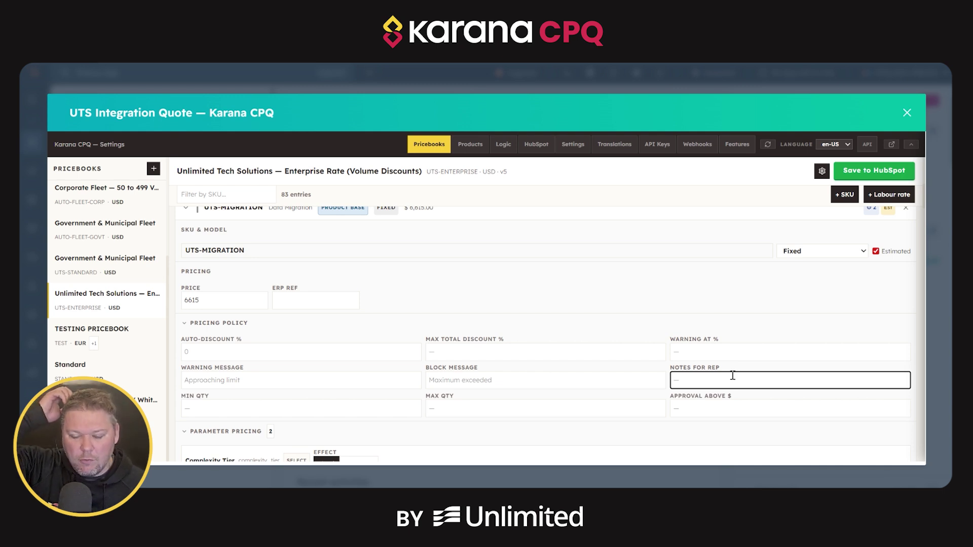
left_click(282, 408)
left_click(441, 408)
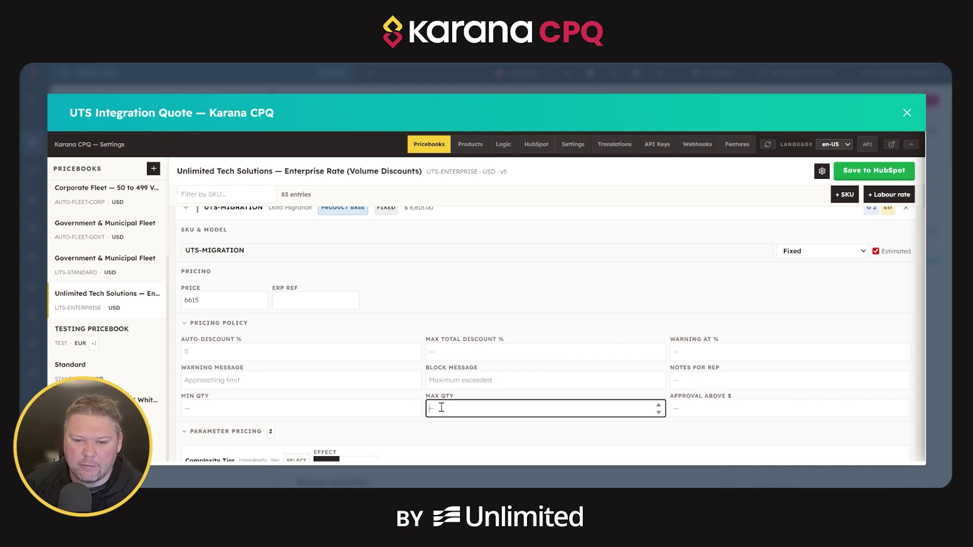
left_click(706, 408)
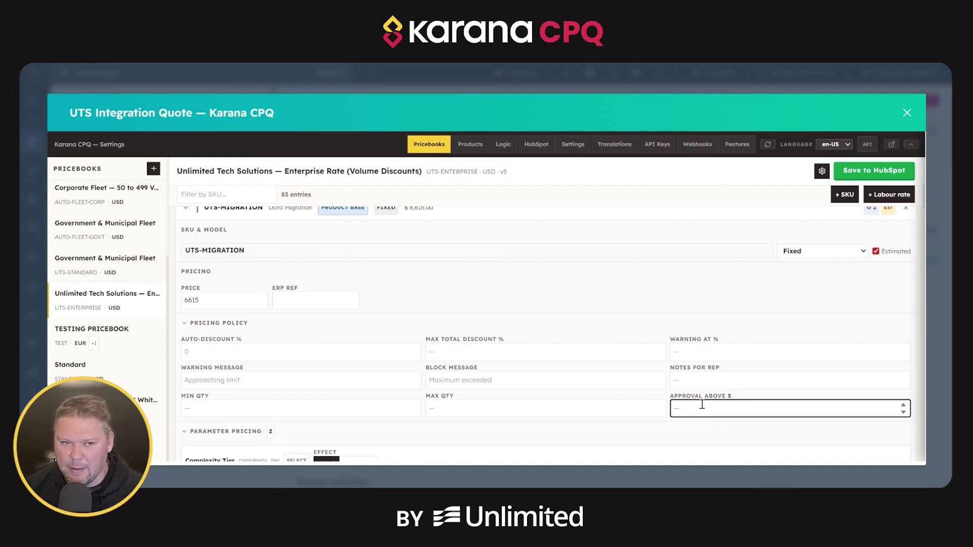
Step: Set the flat option prices of the Complexity Tier parameter to 10 for Low, 20 for Medium and 30 for High
scroll(355, 375, "down", 3)
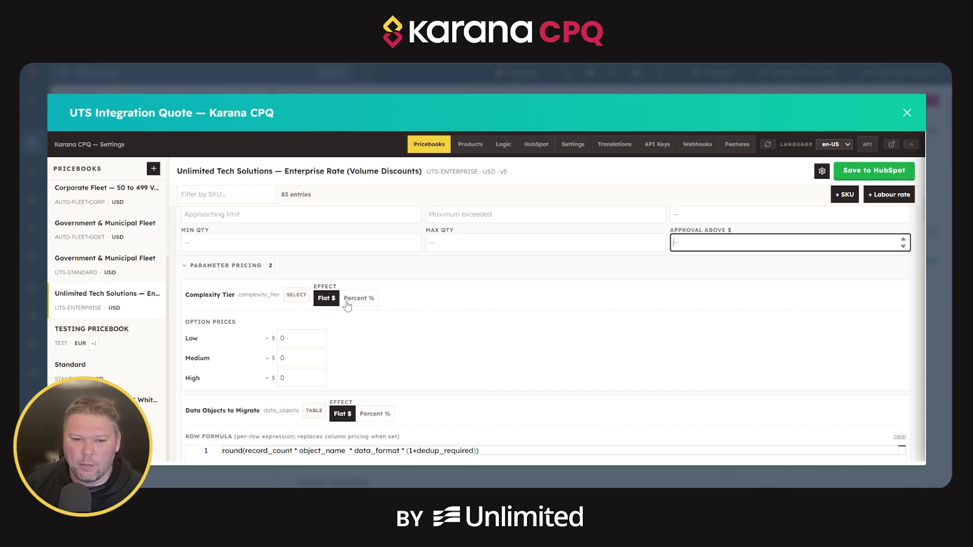
left_click(307, 340)
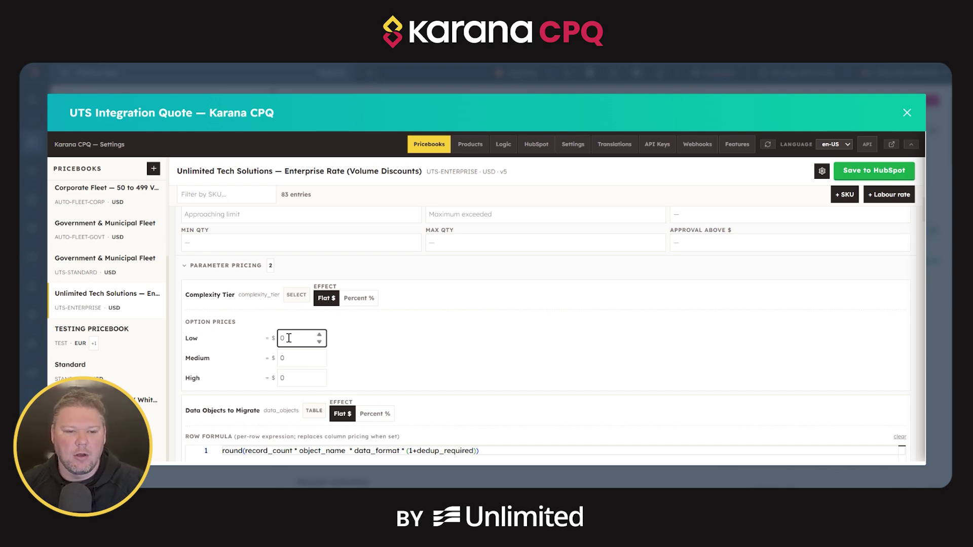
type("1")
left_click(286, 357)
type("2")
left_click(282, 378)
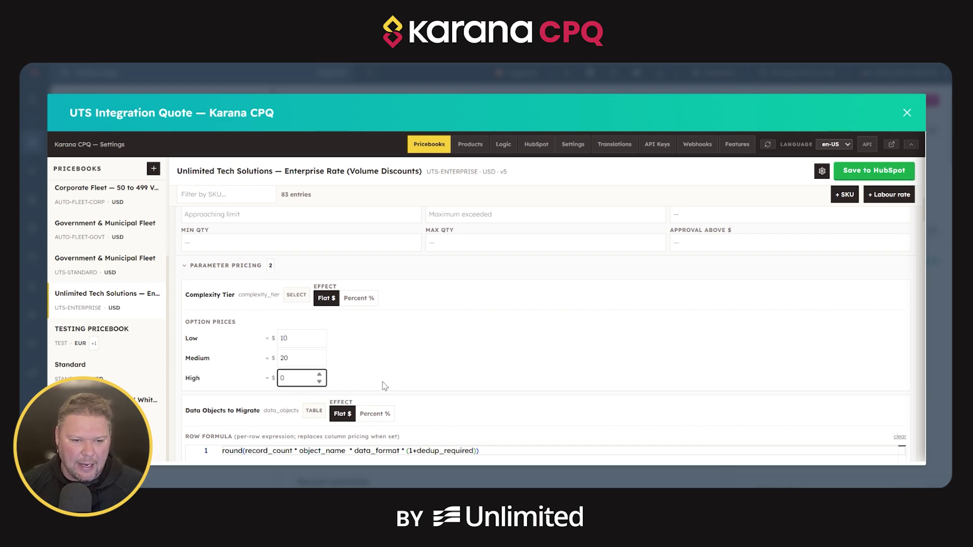
type("3")
left_click(404, 373)
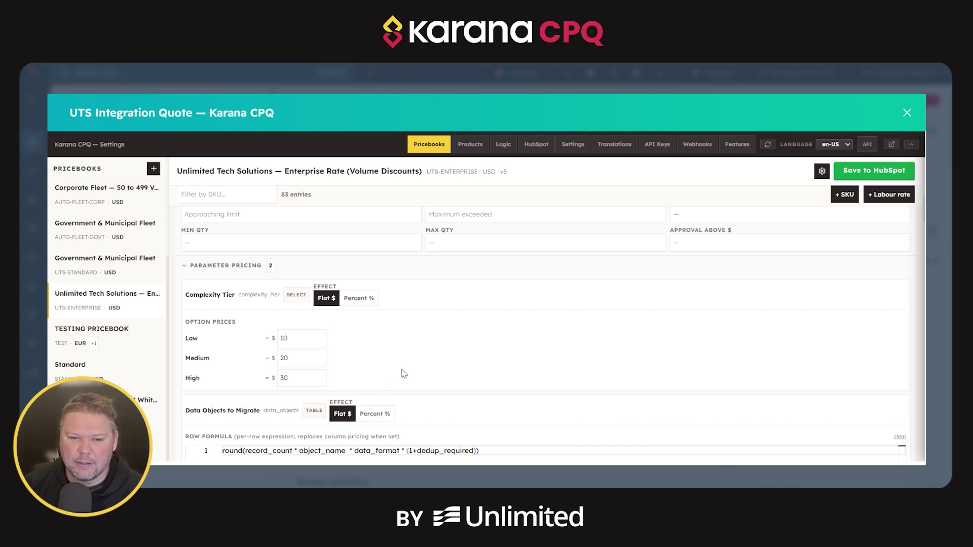
Step: Change the Complexity Tier effect to Percent % and set Low to 10, Medium to 20 and High to 30
left_click(359, 300)
left_click(302, 340)
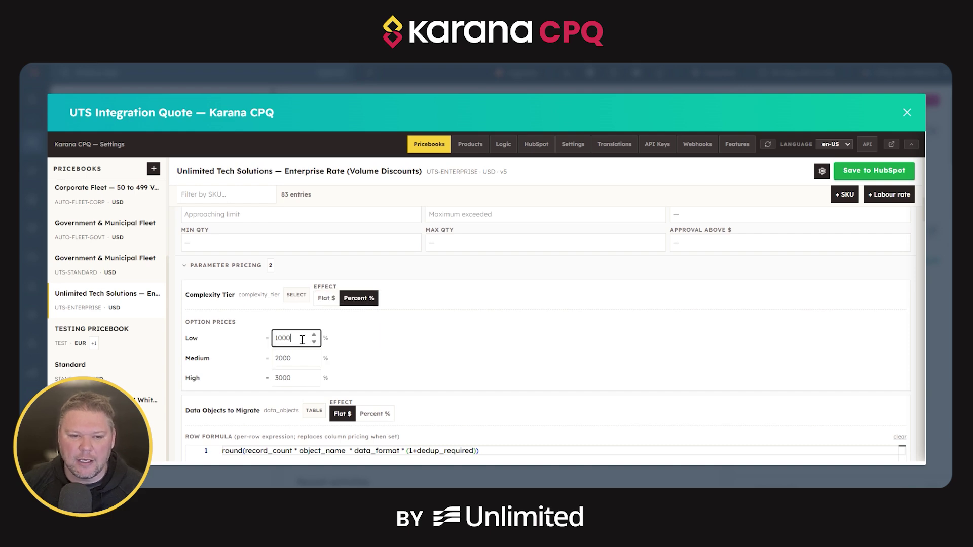
key("BackSpace")
left_click(296, 359)
key("BackSpace")
key("BackSpace")
left_click(302, 382)
key("BackSpace")
key("BackSpace")
left_click(384, 353)
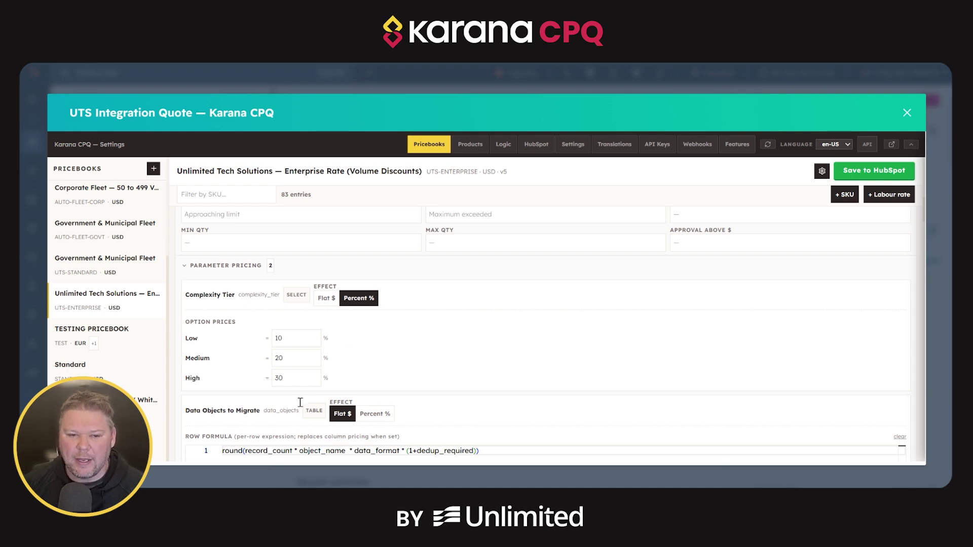
Step: Set the Complexity Tier's Low percentage to -10, clear the Medium one and set High to 10
double_click(286, 340)
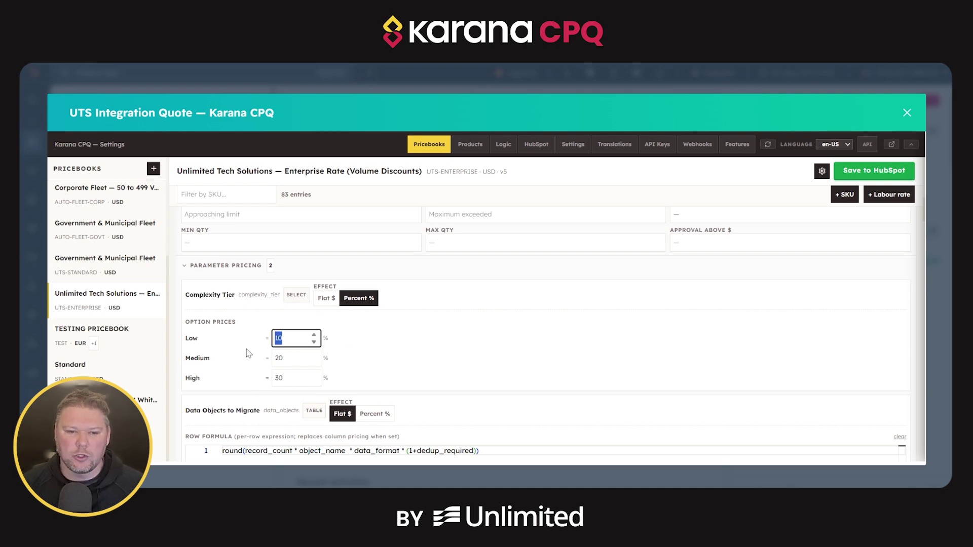
key("Left")
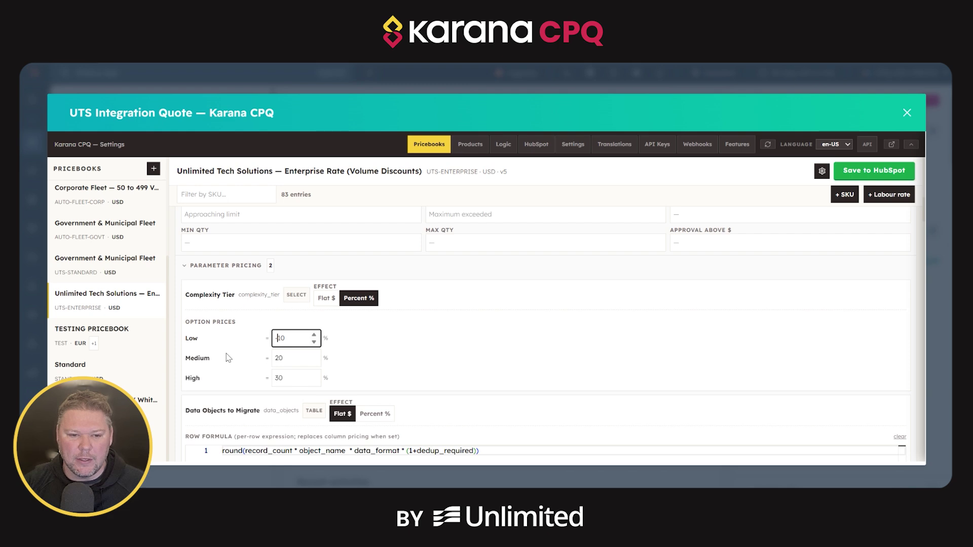
type("-")
key("Tab")
key("BackSpace")
key("Tab")
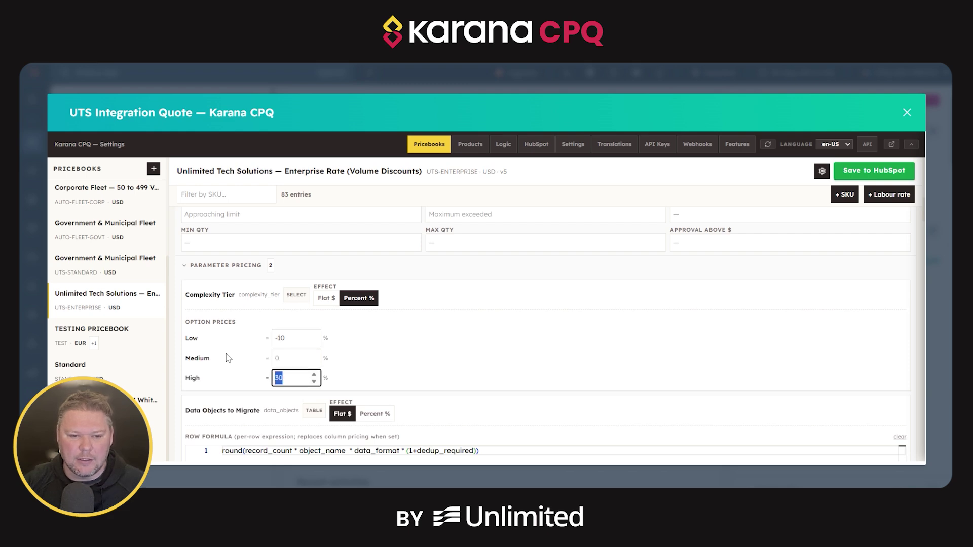
type("10")
key("Tab")
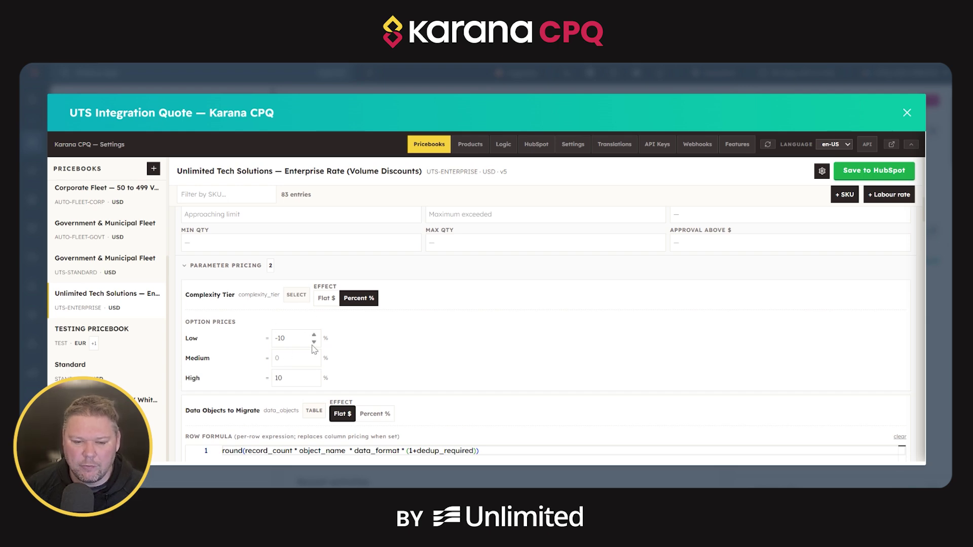
Step: Examine the Object, Records, Data Format and Dedup Required column values used by the Data Objects to Migrate parameter
scroll(325, 347, "down", 2)
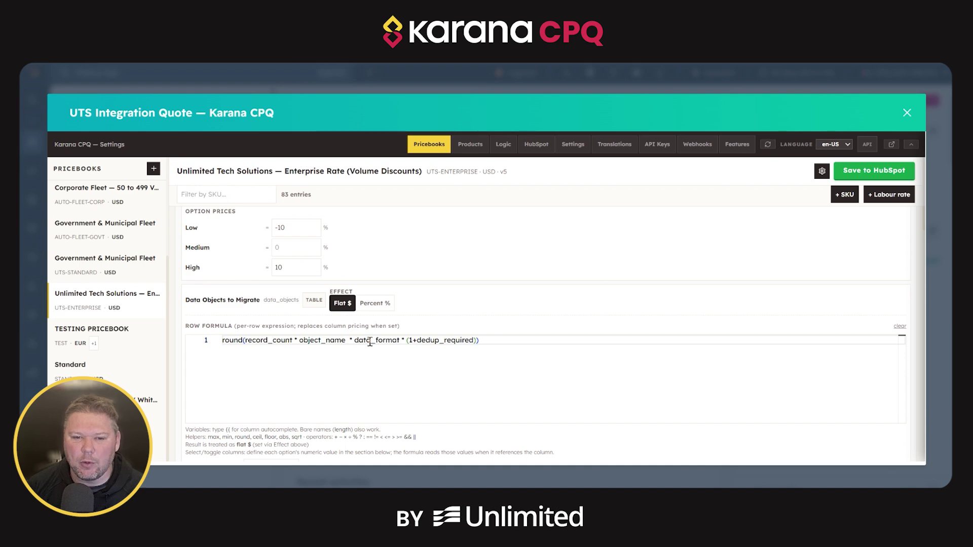
scroll(507, 335, "up", 1)
scroll(487, 340, "down", 2)
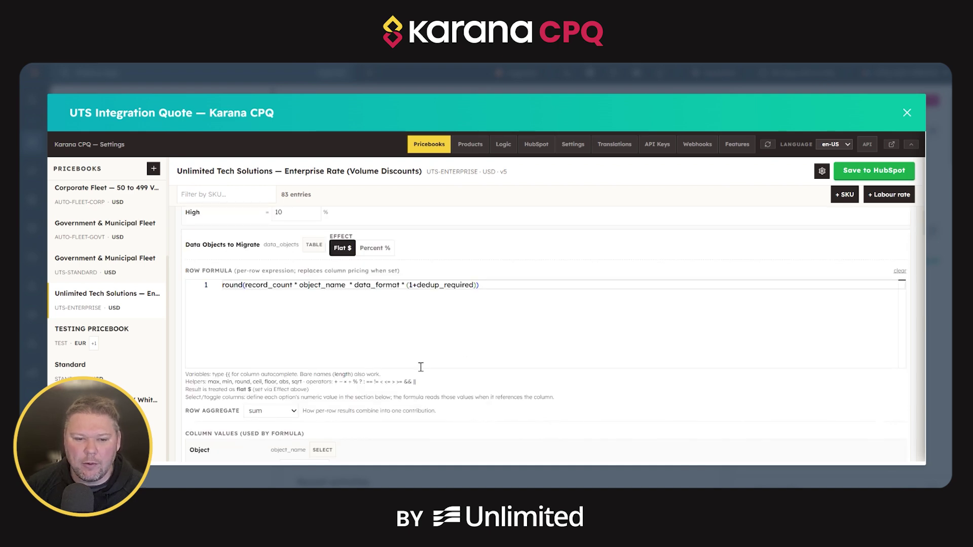
scroll(406, 375, "down", 3)
scroll(387, 372, "up", 1)
scroll(380, 344, "down", 2)
scroll(288, 315, "down", 5)
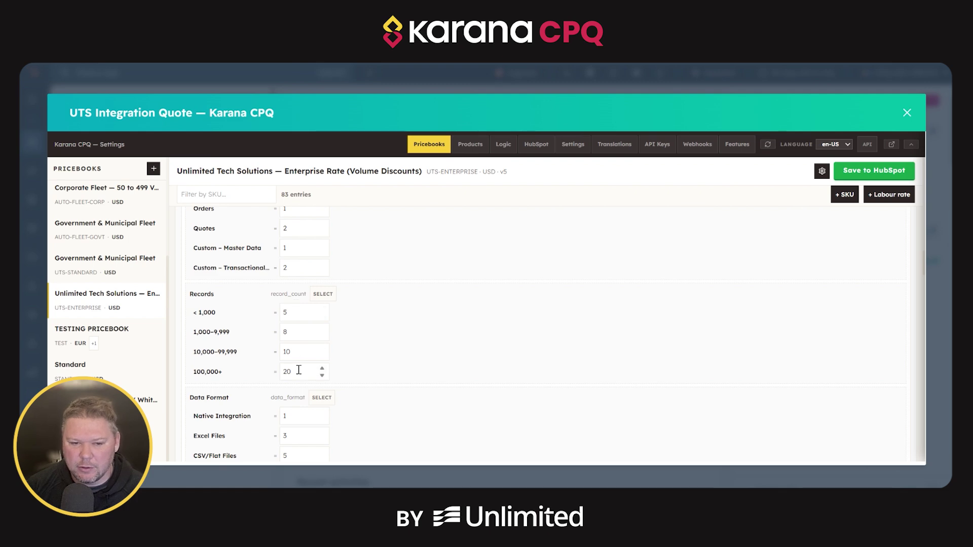
scroll(301, 366, "down", 2)
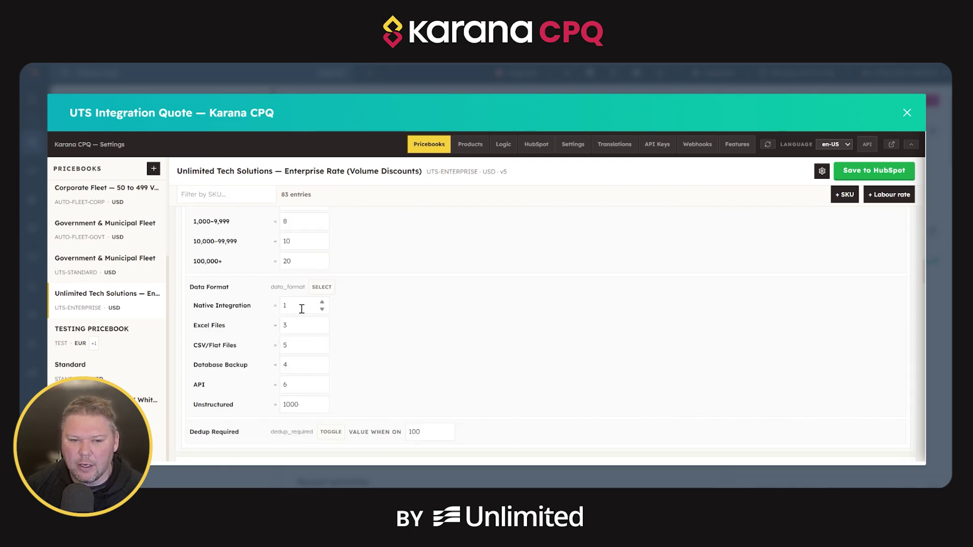
scroll(309, 385, "up", 8)
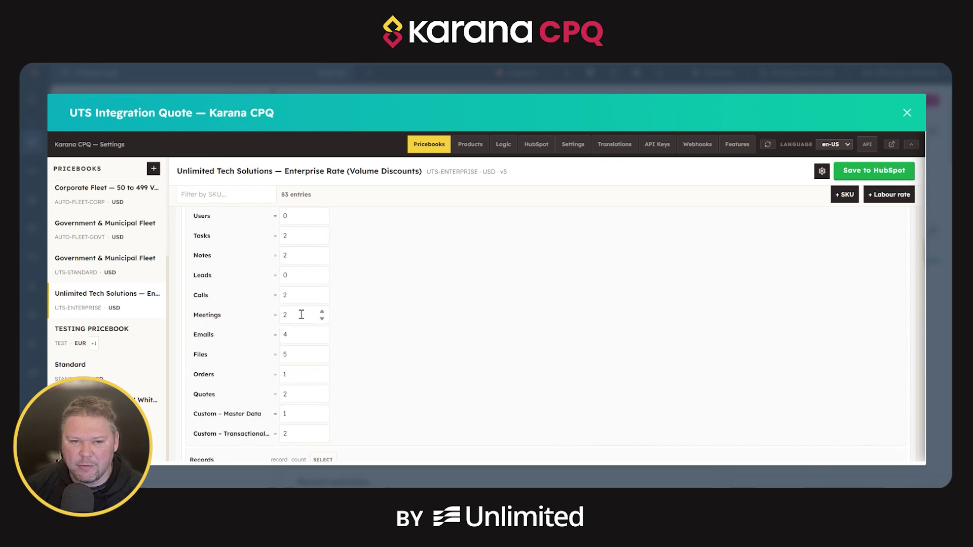
scroll(298, 376, "down", 10)
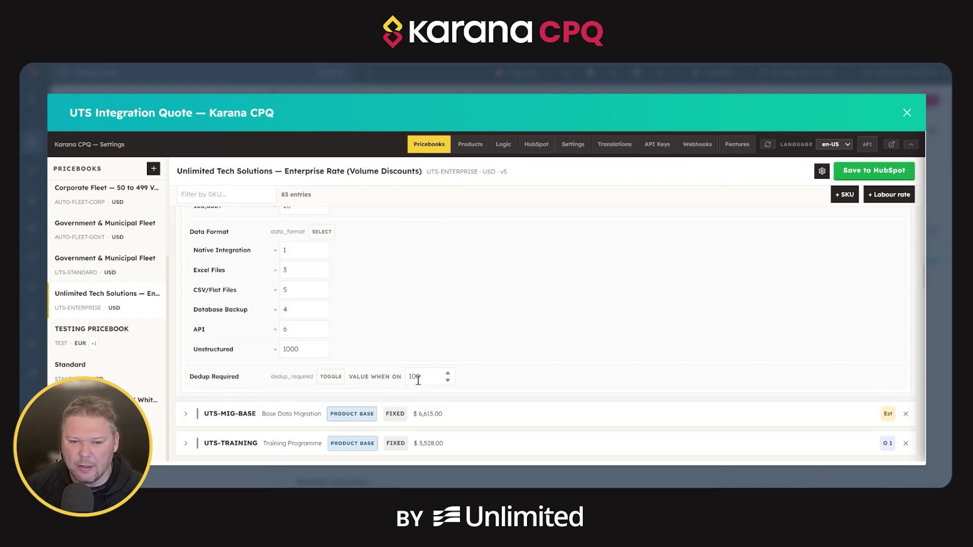
scroll(391, 362, "up", 10)
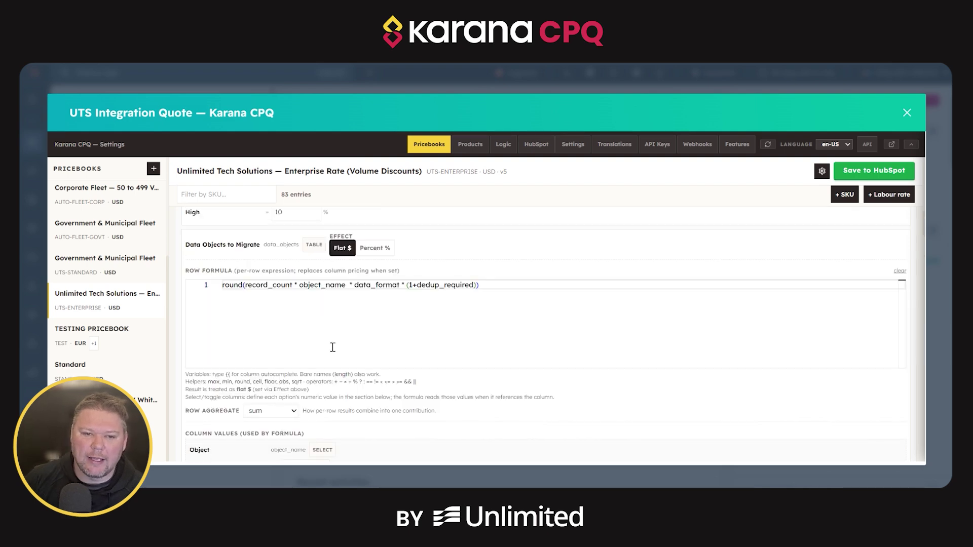
Step: Inspect the row formula of the Data Objects to Migrate parameter and its row aggregate setting
scroll(319, 366, "down", 1)
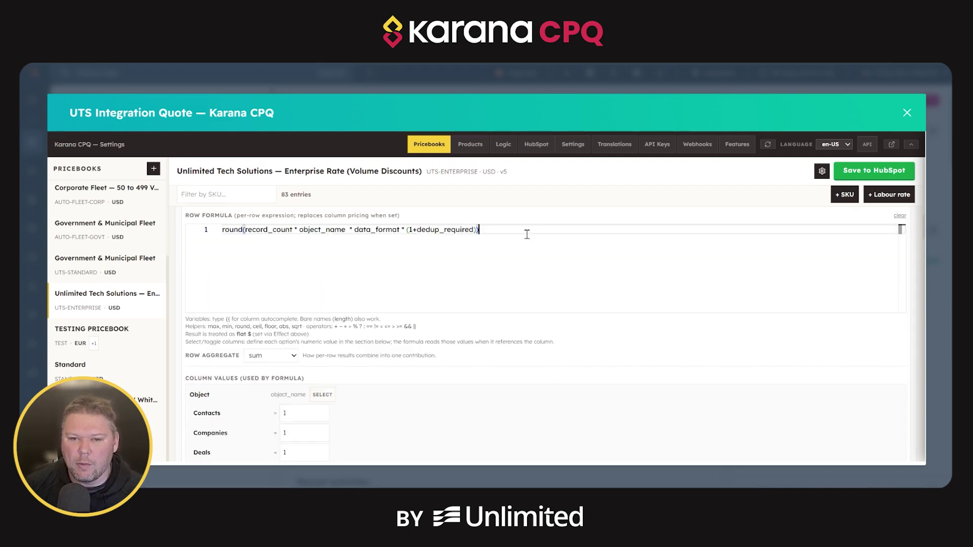
triple_click(226, 230)
double_click(227, 230)
triple_click(226, 230)
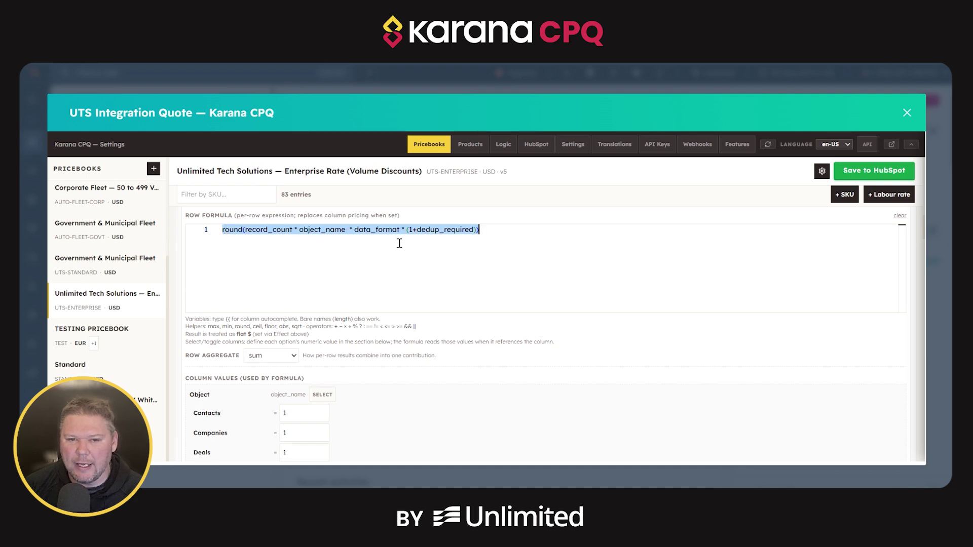
left_click(438, 281)
scroll(445, 339, "up", 1)
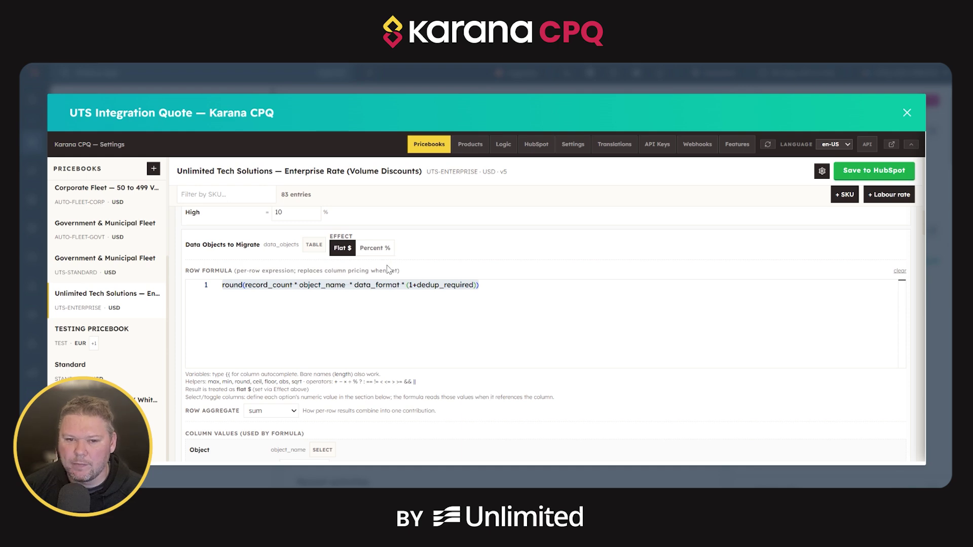
scroll(380, 375, "down", 1)
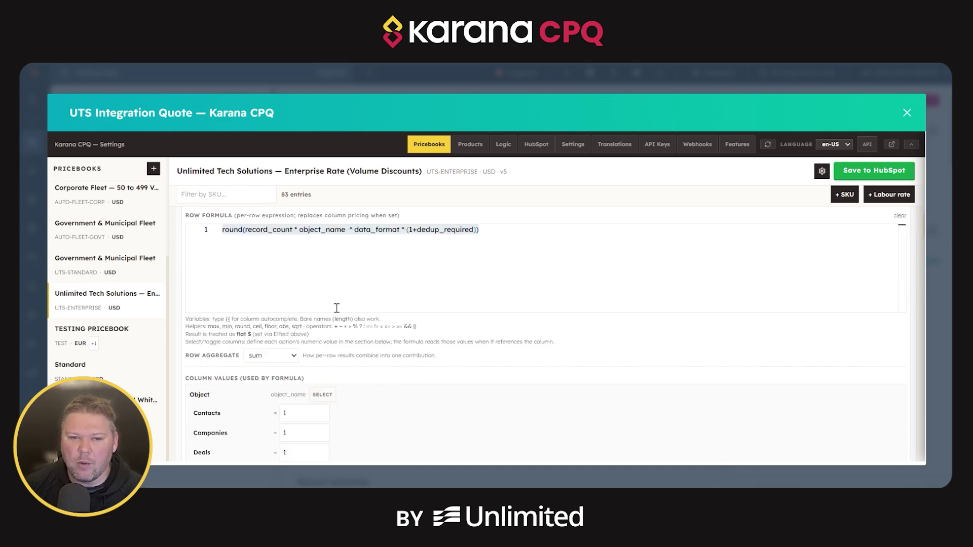
triple_click(252, 233)
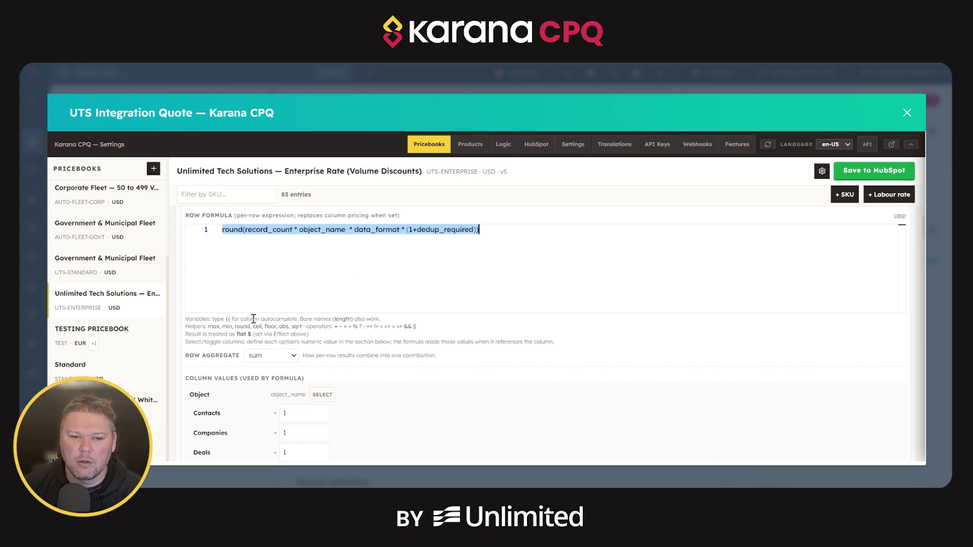
left_click(273, 358)
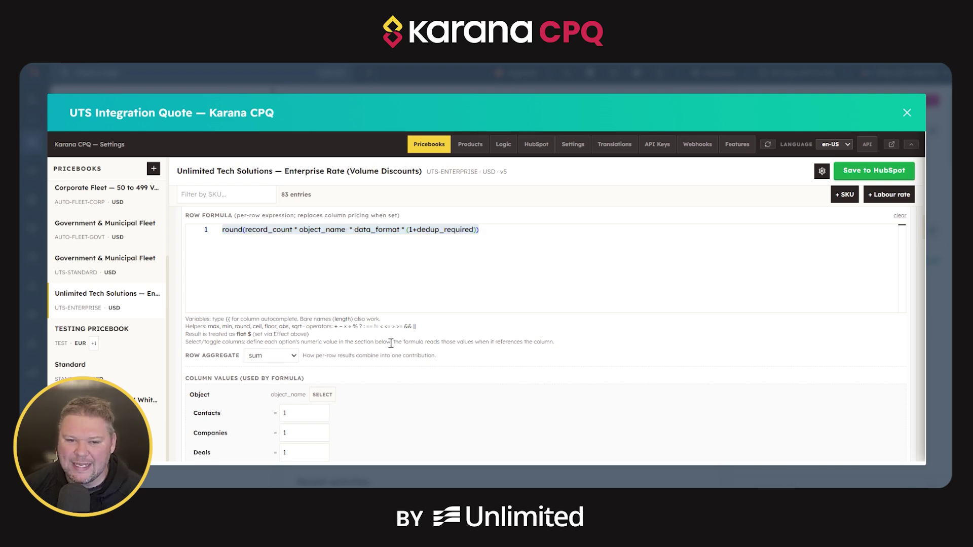
Step: Browse the other SKU entries of the Enterprise Rate pricebook and return to its general settings
scroll(390, 343, "down", 7)
scroll(391, 344, "up", 10)
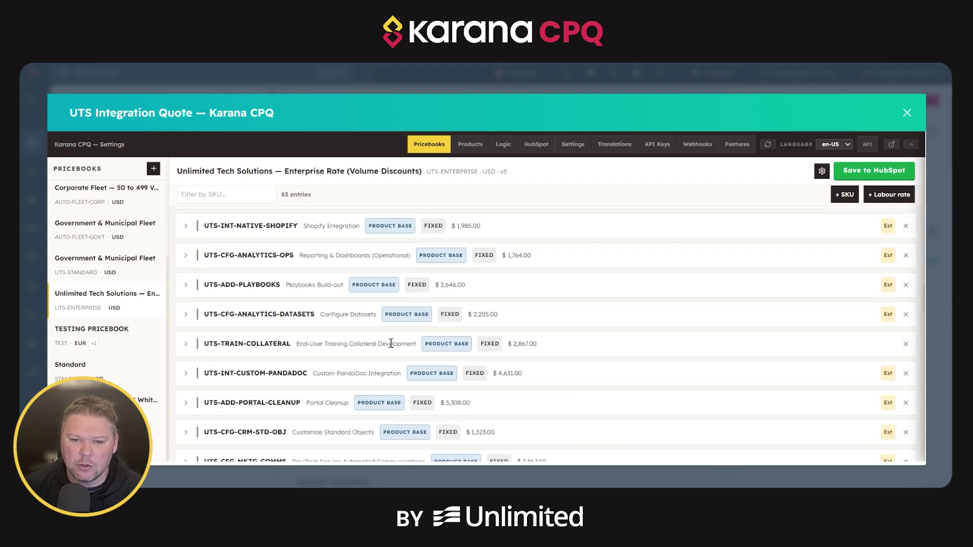
scroll(391, 343, "down", 12)
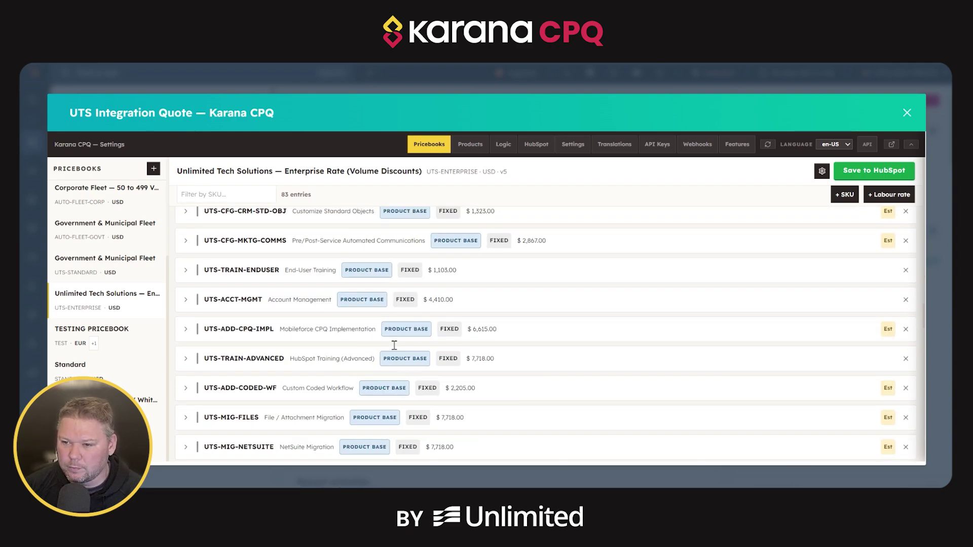
scroll(392, 353, "down", 15)
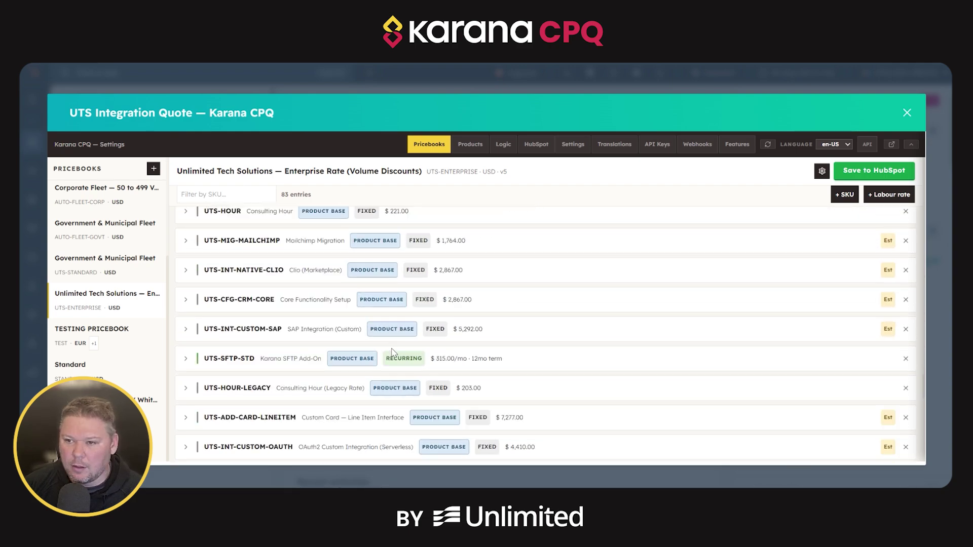
scroll(392, 348, "down", 4)
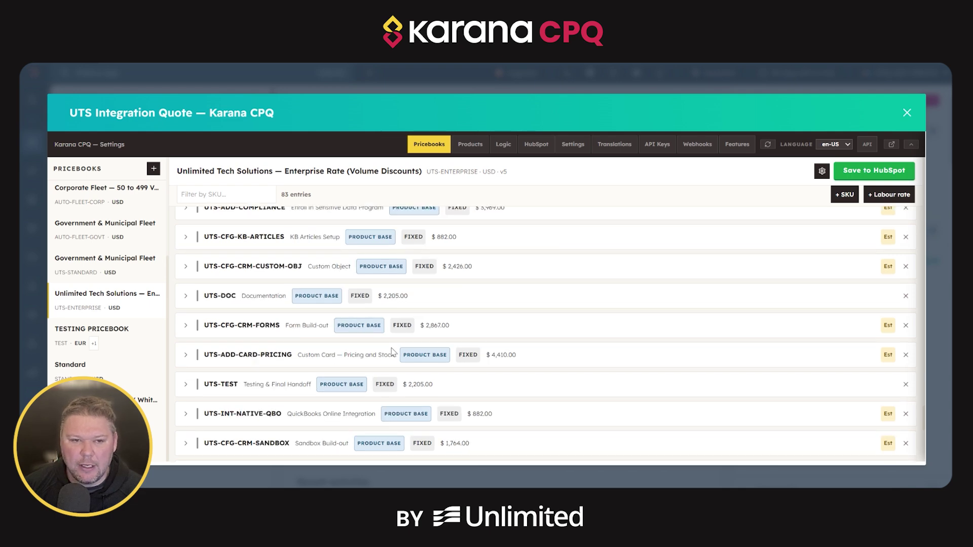
scroll(393, 352, "up", 20)
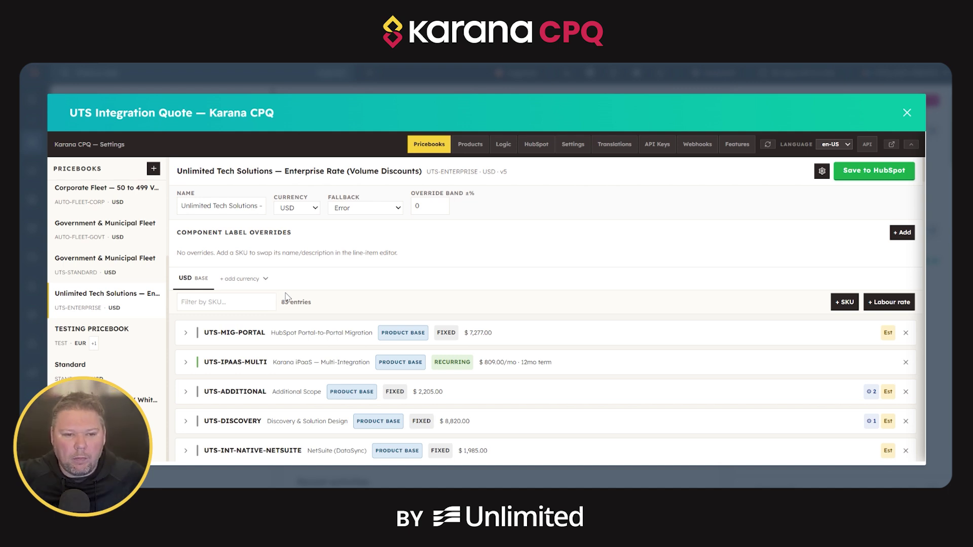
Step: Switch the pricebook's base currency to EUR and back to USD
left_click(291, 223)
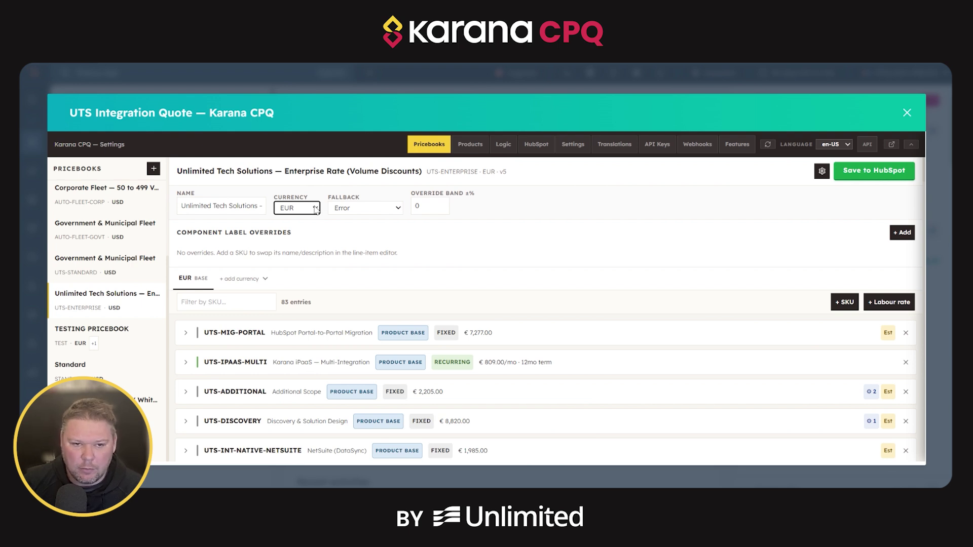
left_click(299, 213)
left_click(298, 235)
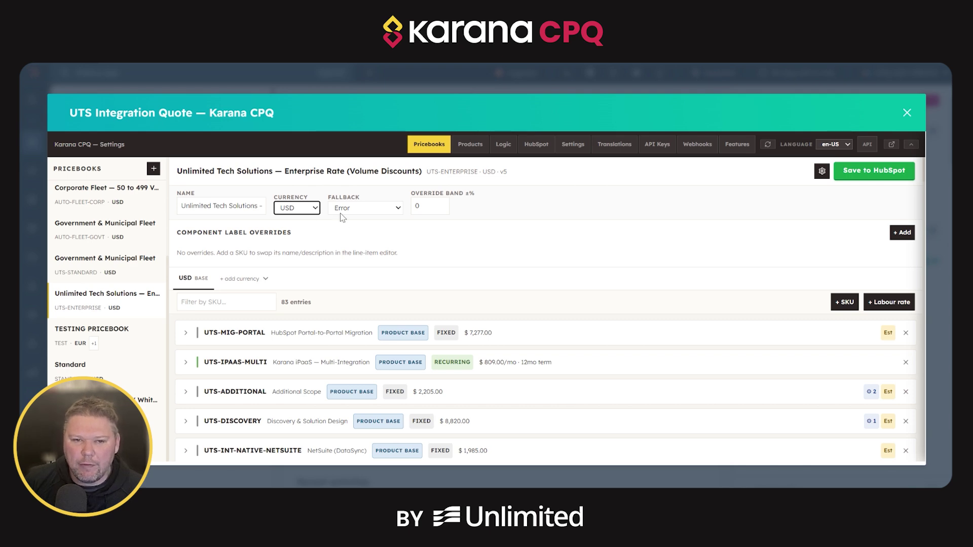
Step: Review the recurring pricing fields of the UTS-IPAAS-MULTI entry and collapse it
scroll(231, 361, "down", 1)
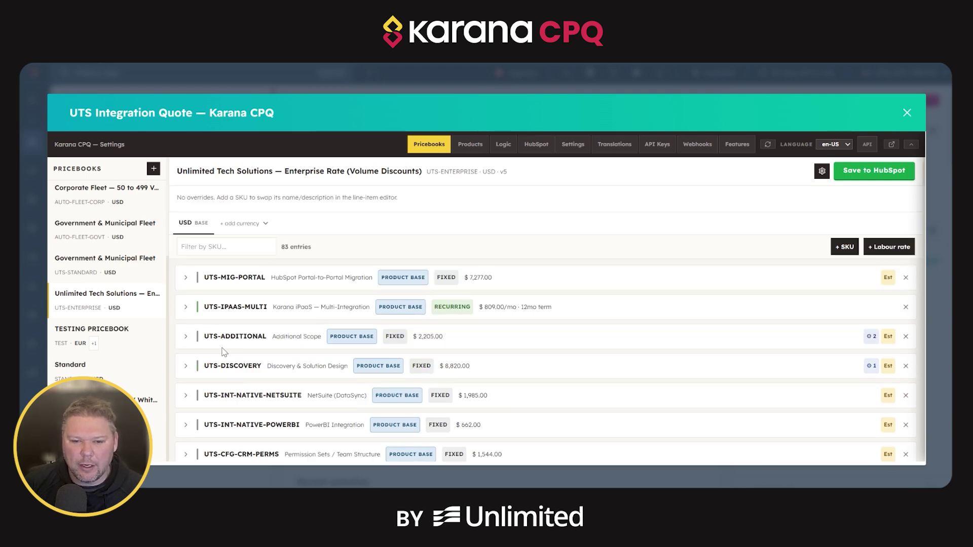
left_click(184, 308)
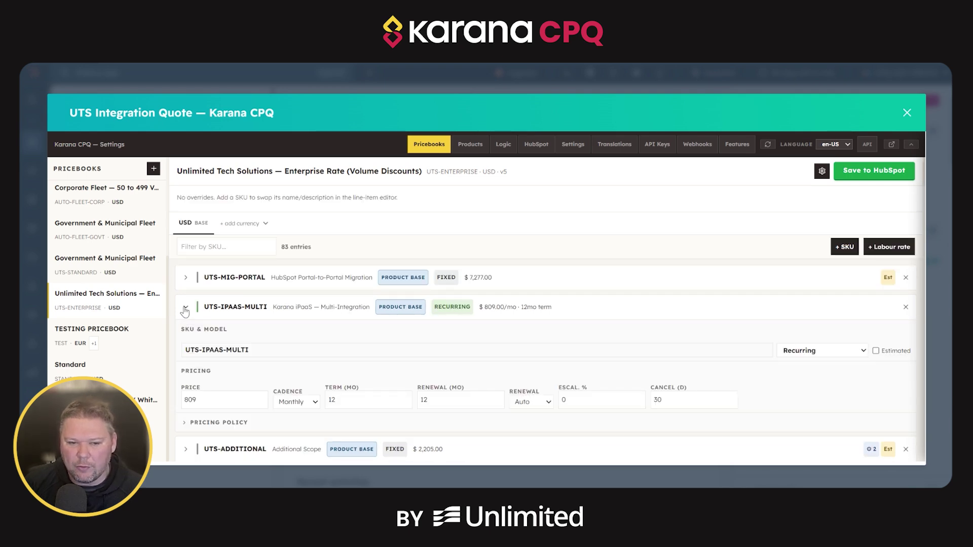
left_click(185, 310)
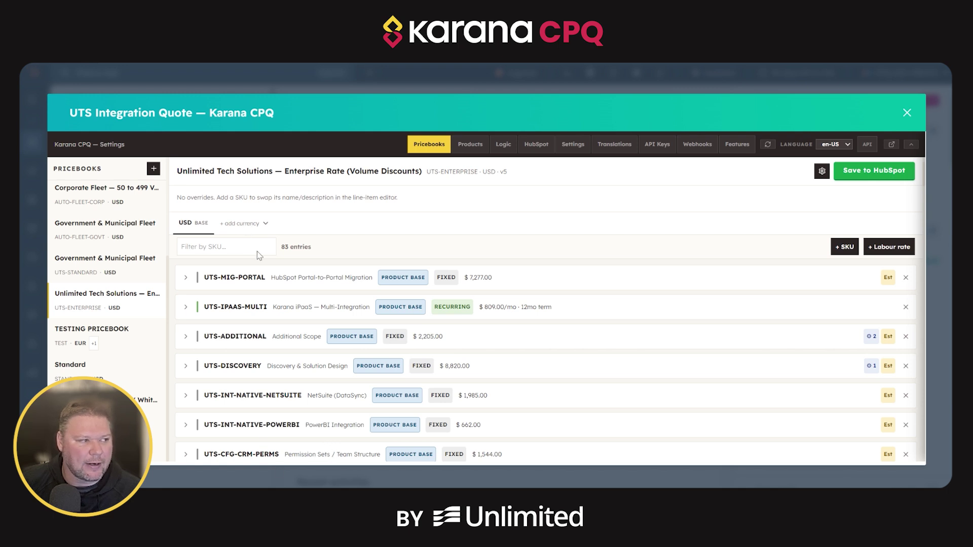
Step: Add EUR as an additional currency to the pricebook and compare its price list with the USD base
left_click(236, 486)
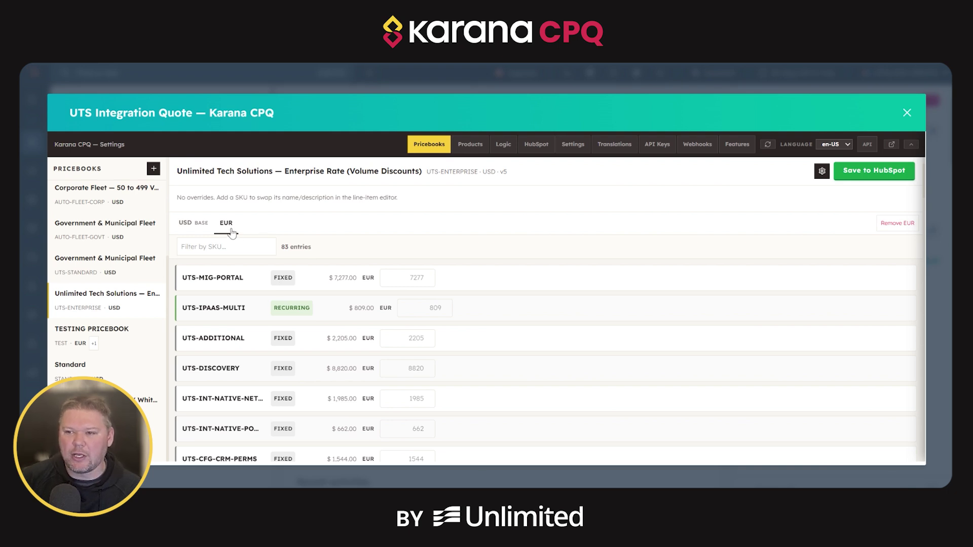
left_click(196, 229)
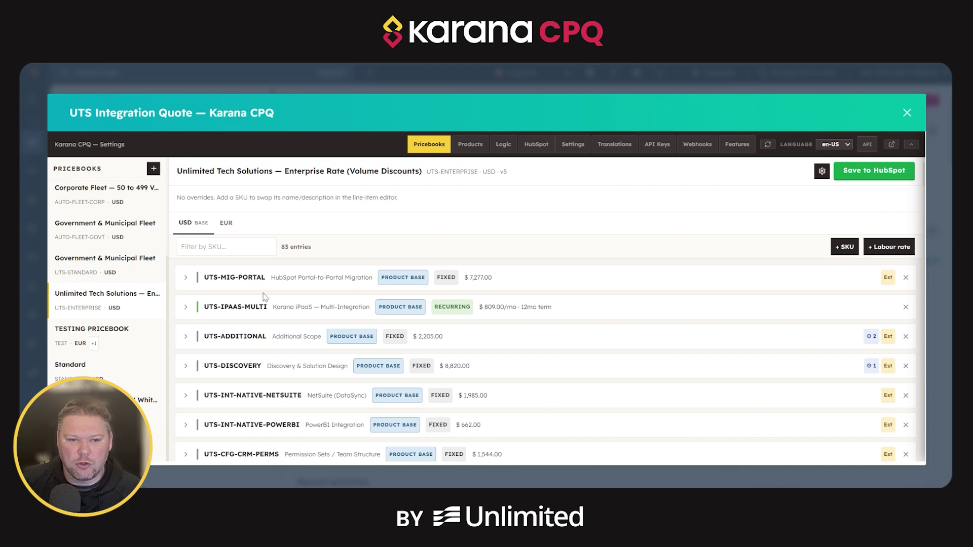
left_click(225, 224)
Step: Set the EUR price of the recurring UTS-RETAINER entry to 2000
scroll(400, 317, "down", 6)
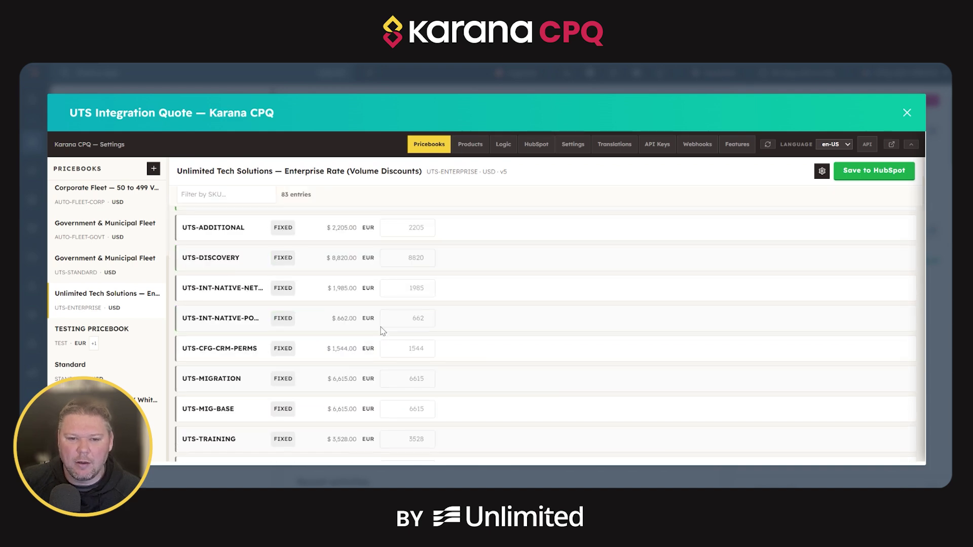
scroll(405, 325, "down", 15)
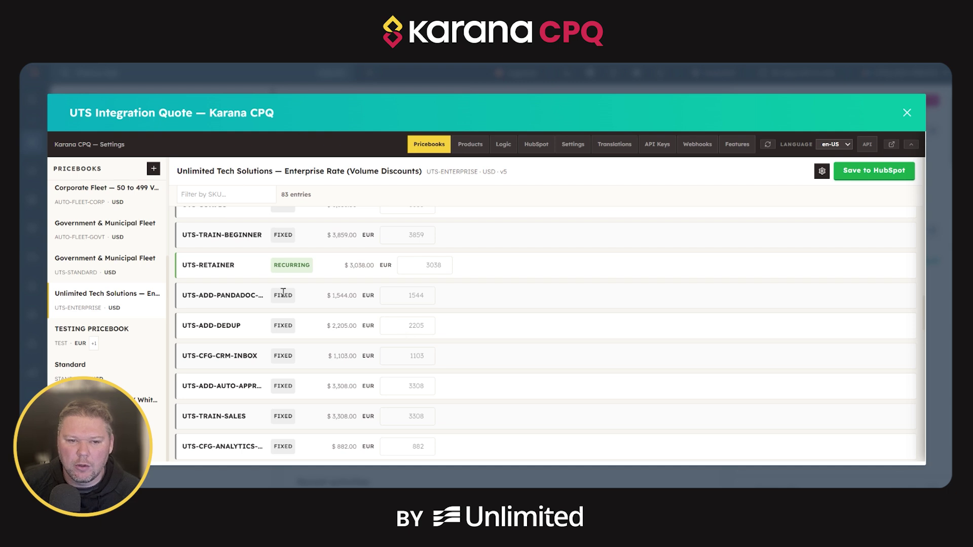
left_click(434, 265)
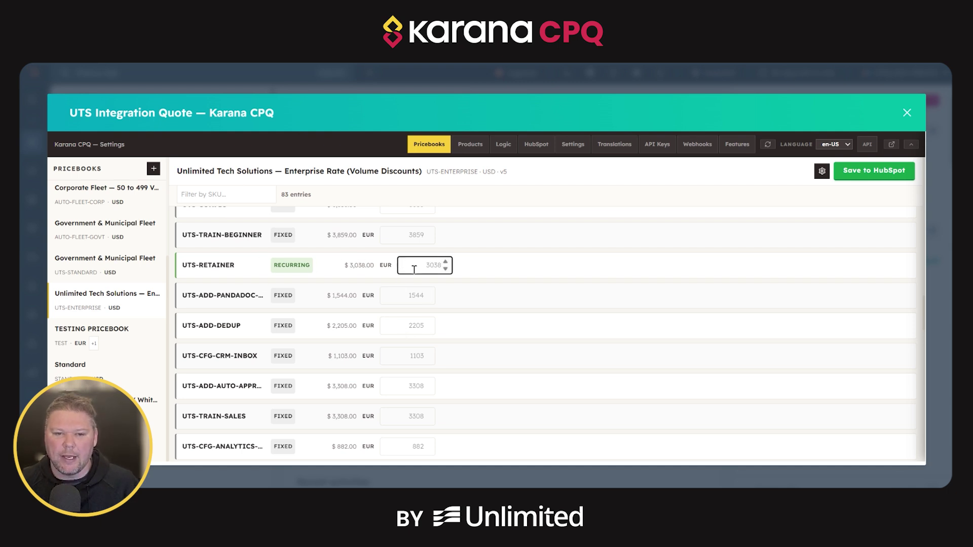
type("2000")
key("Tab")
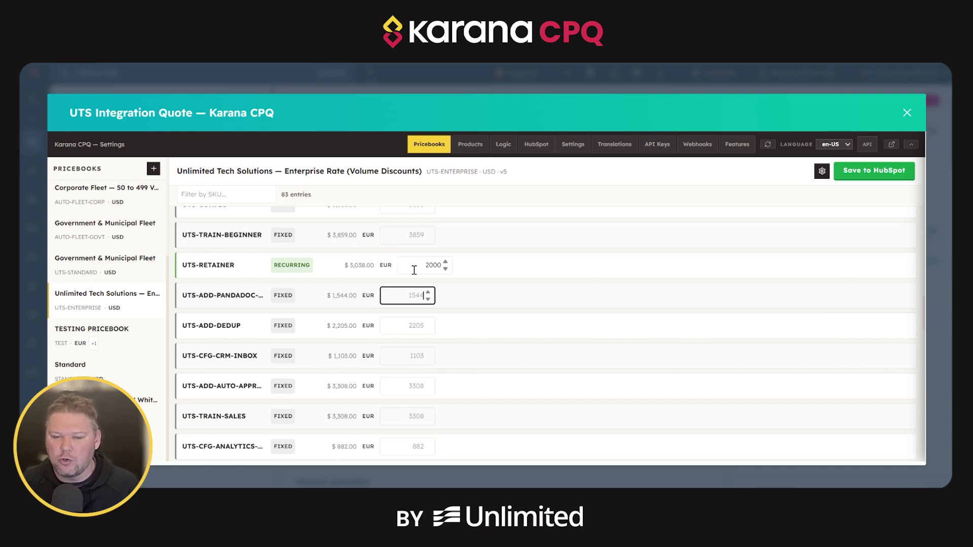
Step: Find the UTS-RETAINER entry again in the EUR price list and clear its EUR price override
scroll(423, 335, "down", 15)
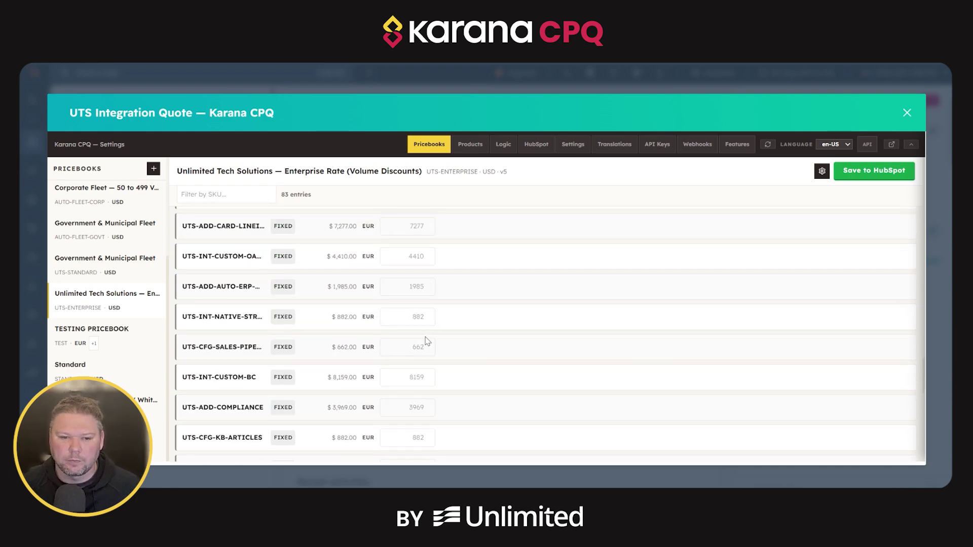
scroll(421, 346, "up", 15)
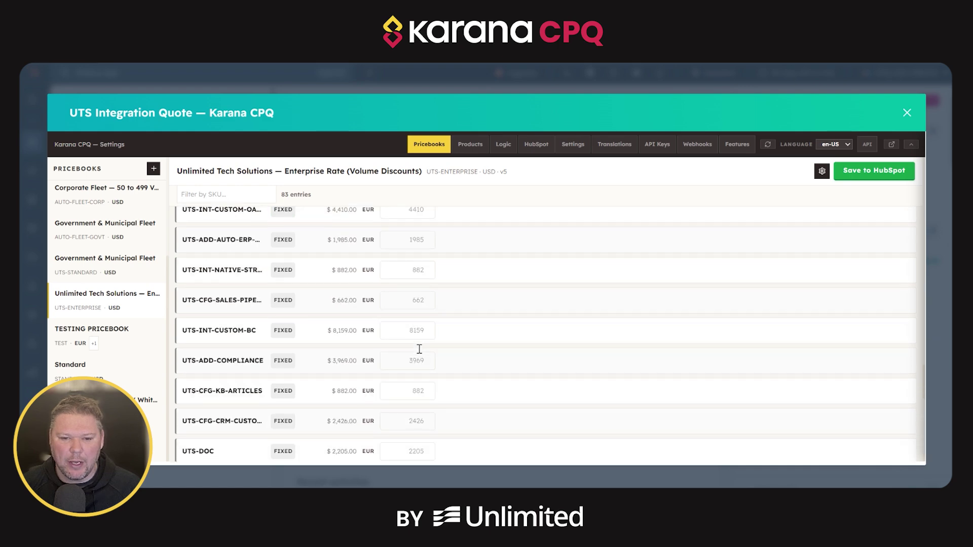
scroll(420, 353, "up", 10)
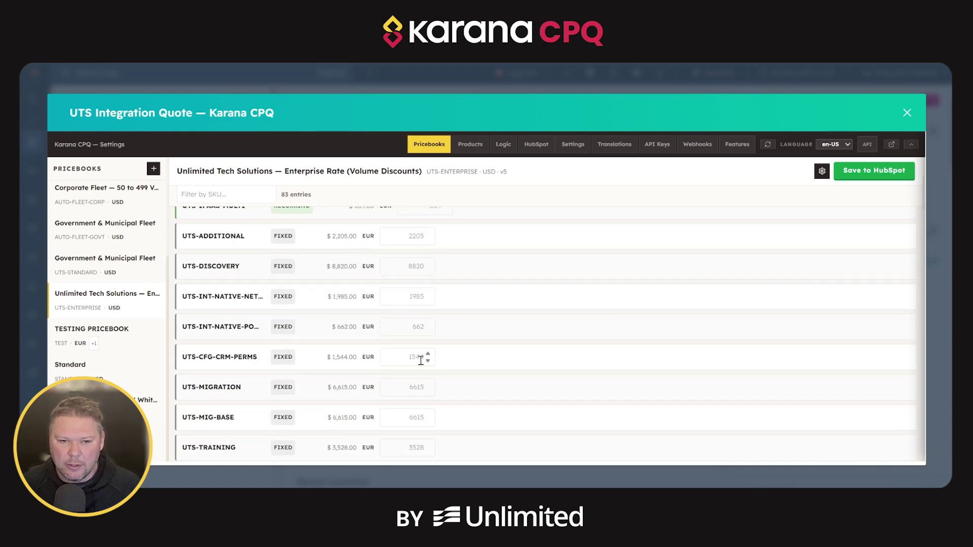
scroll(425, 364, "down", 12)
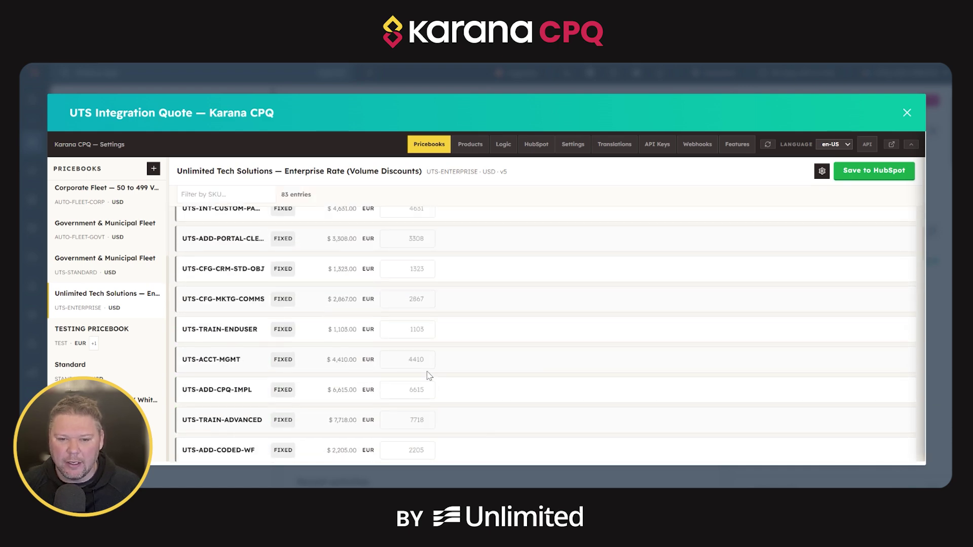
double_click(432, 374)
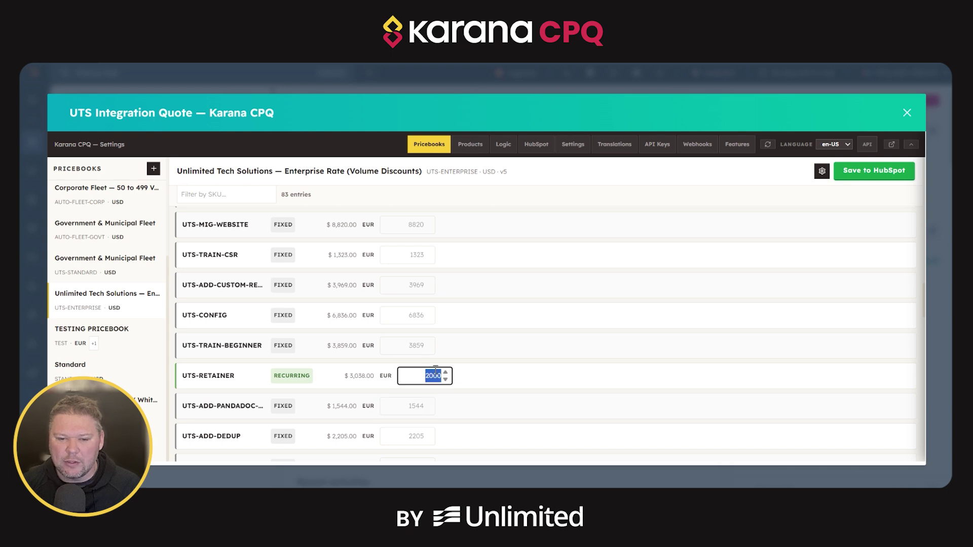
key("BackSpace")
left_click(502, 338)
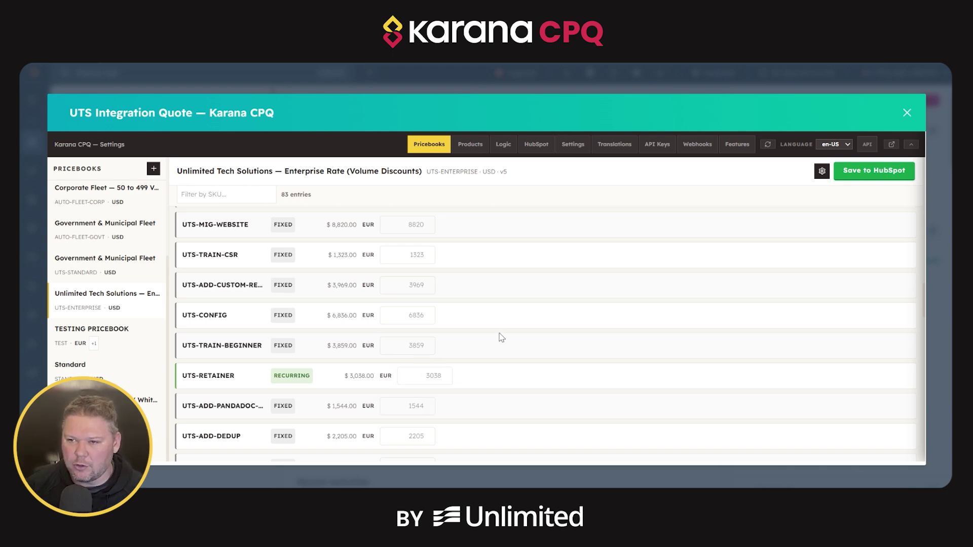
Step: Remove the additional EUR currency from the Enterprise Rate pricebook, leaving only the USD base
scroll(502, 338, "up", 15)
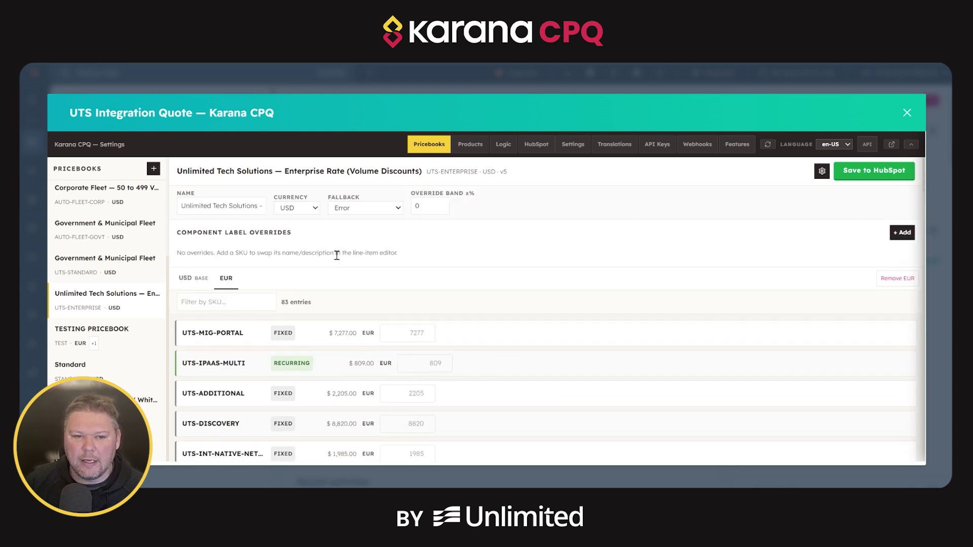
scroll(127, 323, "up", 1)
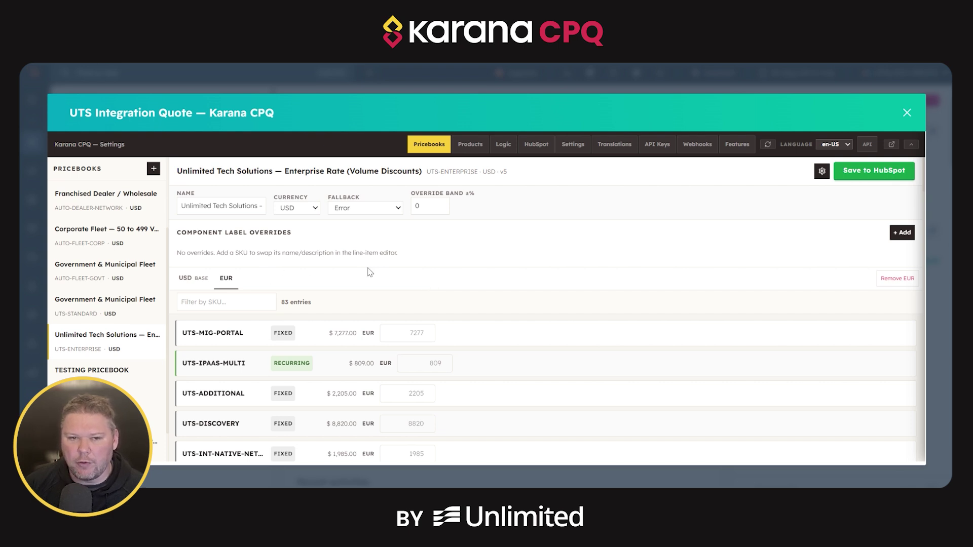
left_click(898, 279)
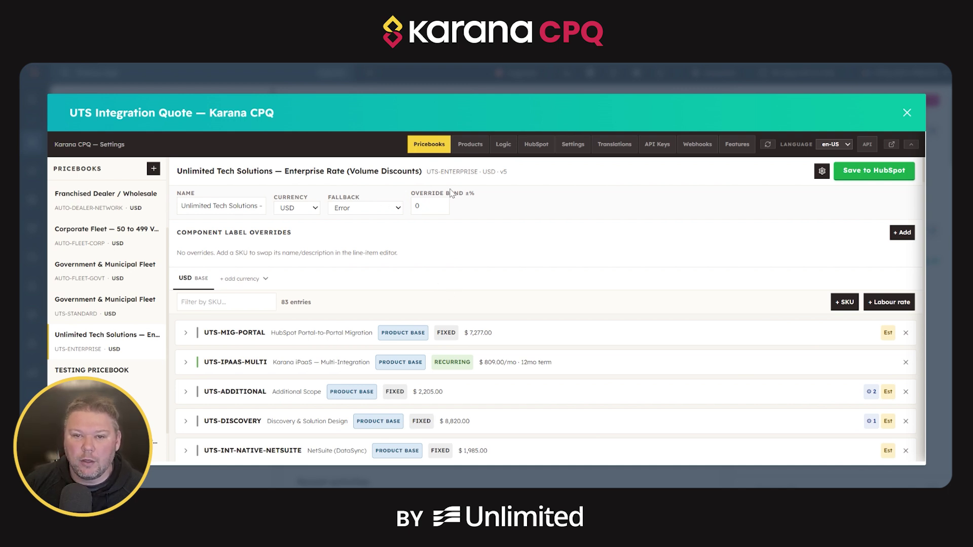
Step: Highlight the version label in the Enterprise Rate pricebook's heading
double_click(503, 171)
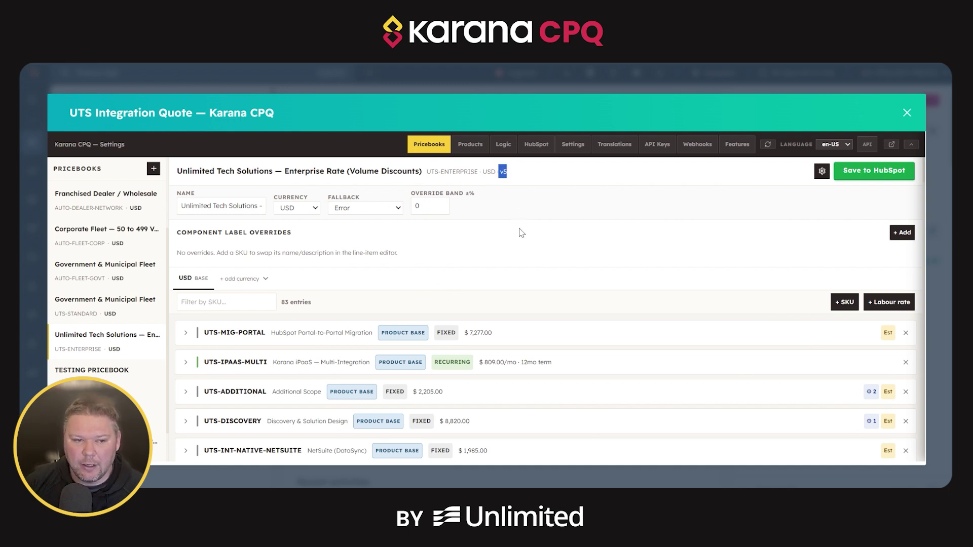
left_click(515, 194)
double_click(504, 172)
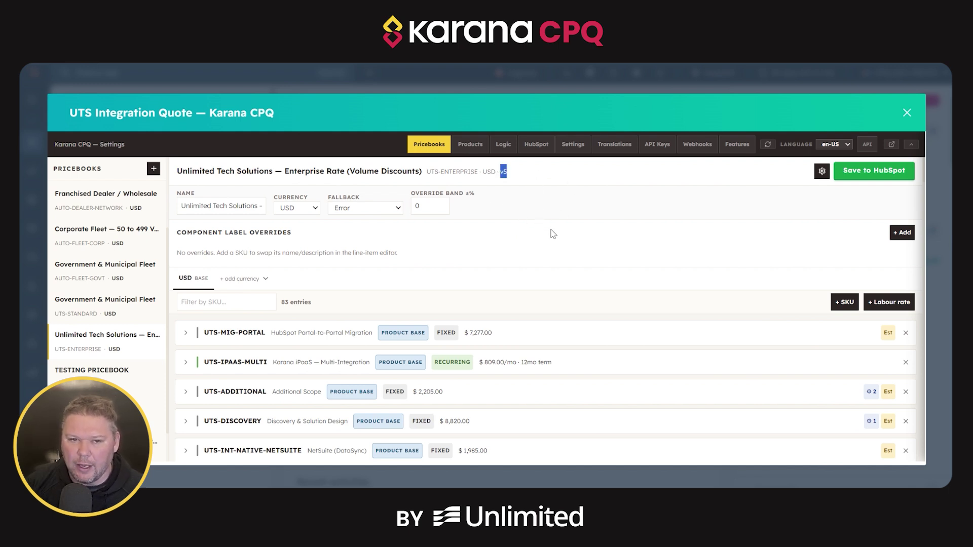
Step: Review the UTS-MIGRATION entry's parameter pricing down to the row formula of Data Objects to Migrate
scroll(489, 274, "down", 10)
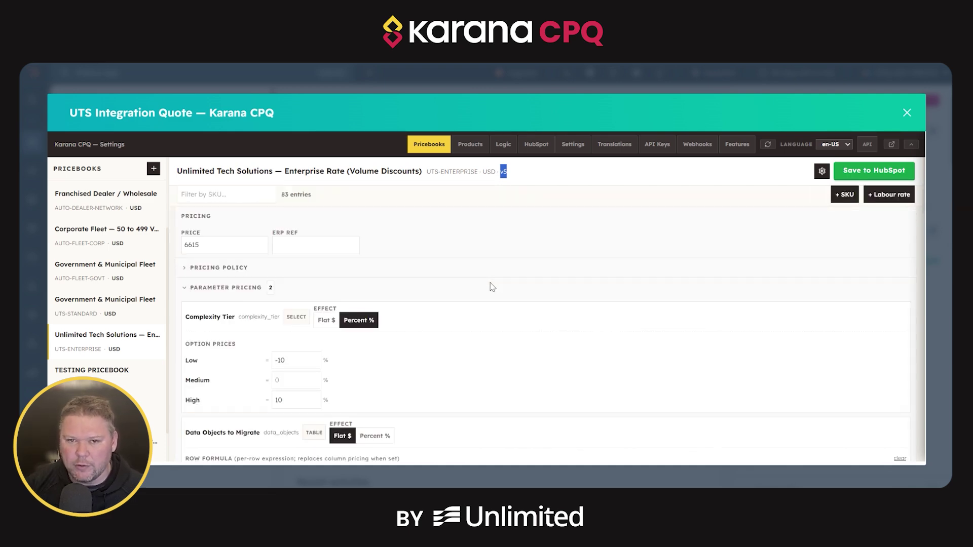
scroll(491, 288, "up", 10)
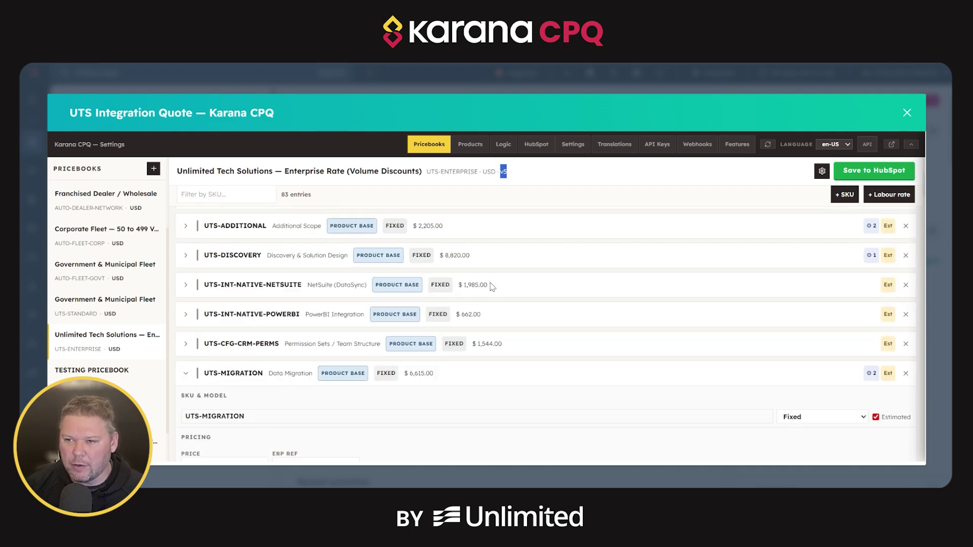
scroll(487, 294, "down", 10)
scroll(486, 294, "down", 5)
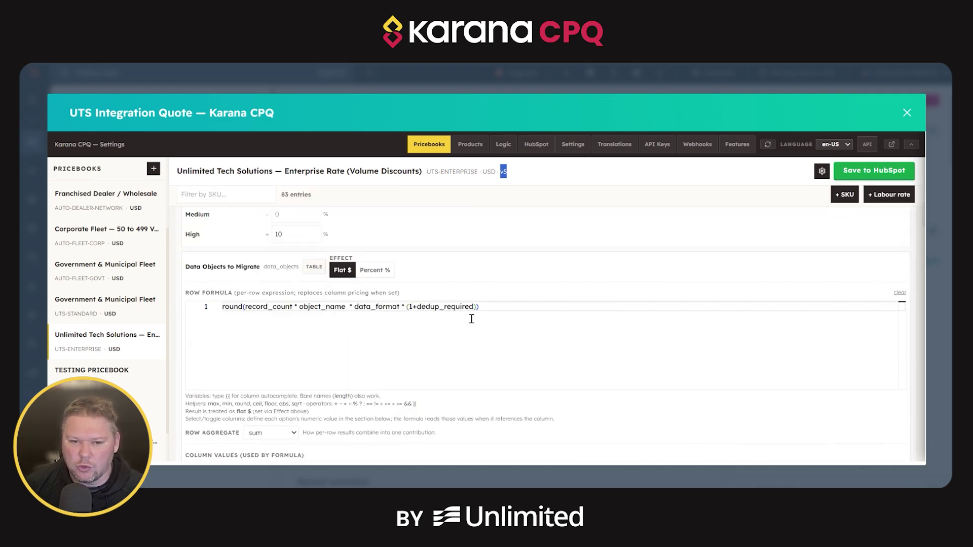